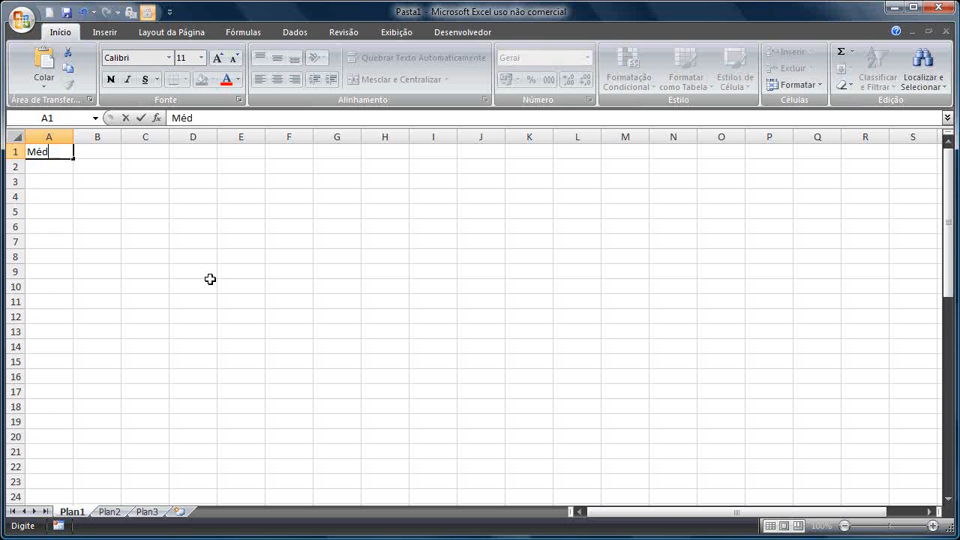
Label A1 "Média" and A2 "Desvio Padrão", and fit column A's width to its contents
key("Return")
type("Desvio Padrão")
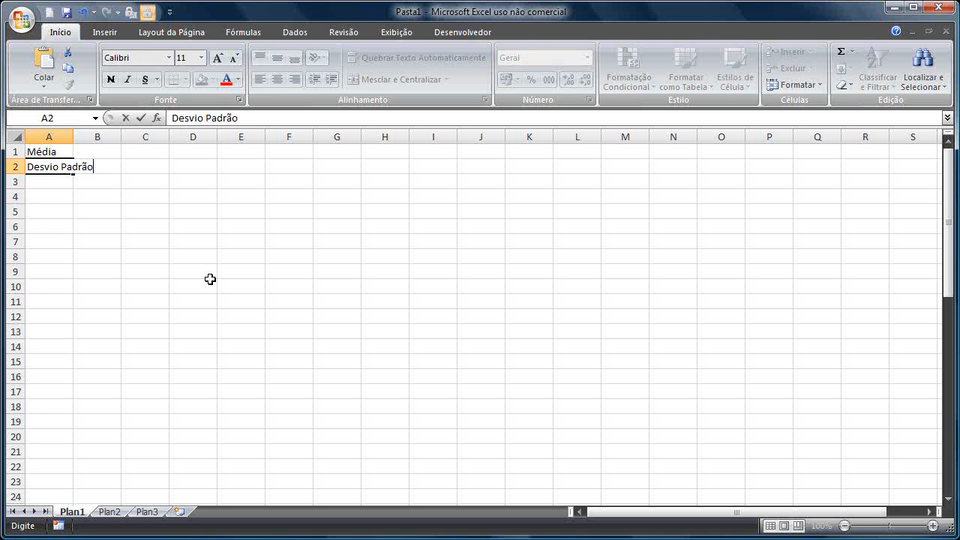
key("Return")
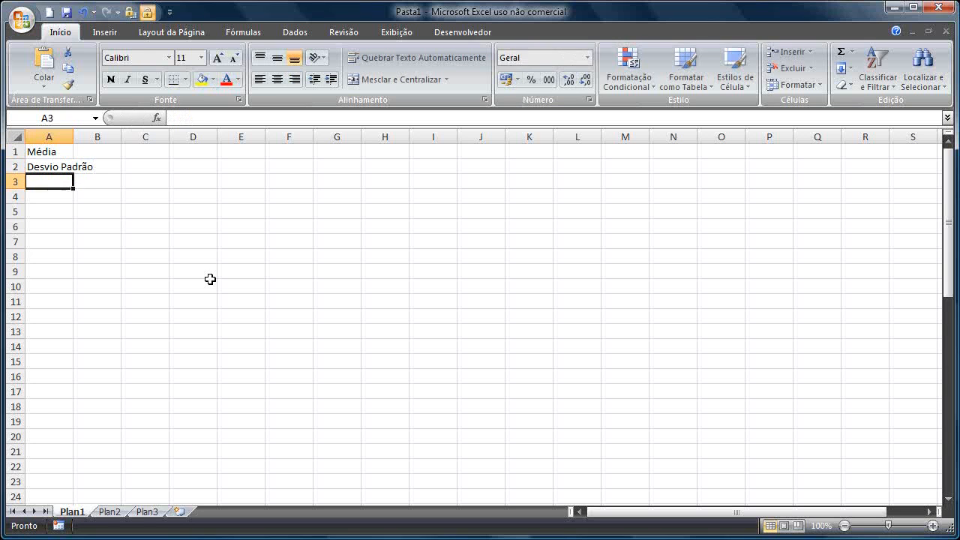
double_click(72, 136)
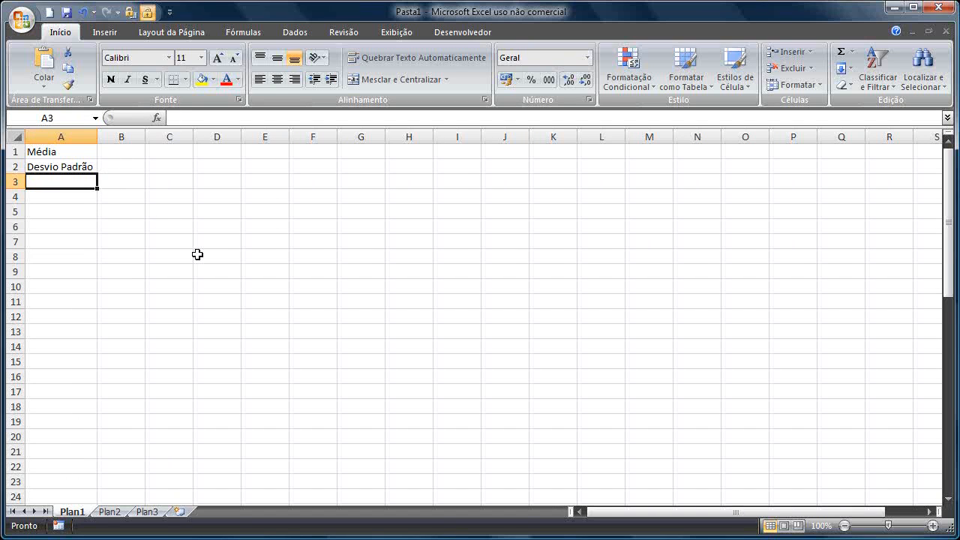
Label A4 "Mínimo" and enter the formula =-8*B2 beside it in B4
key("Down")
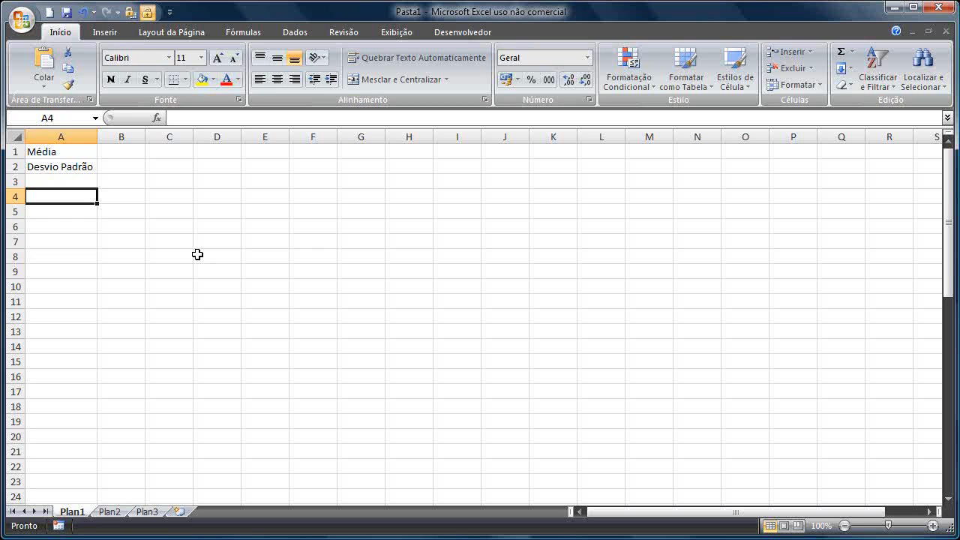
type("Mínimo")
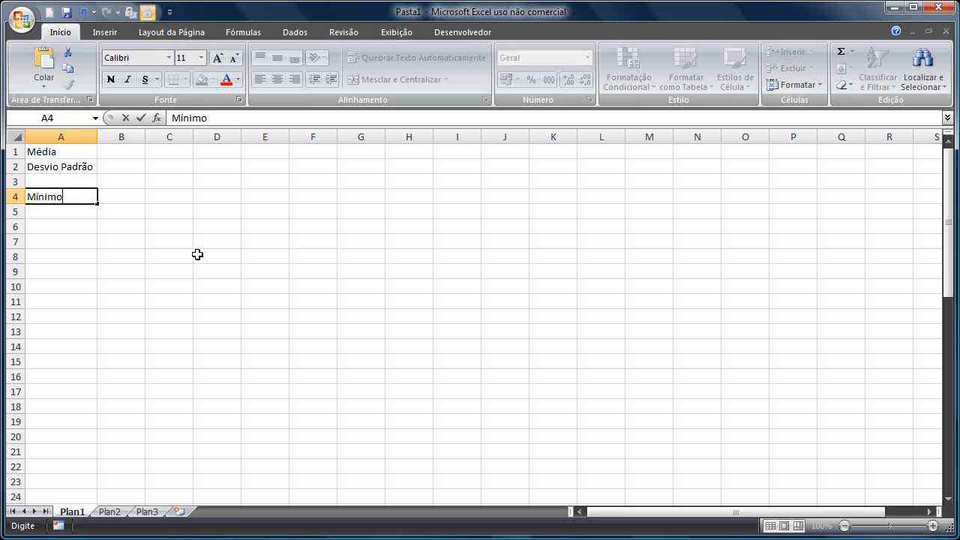
key("Tab")
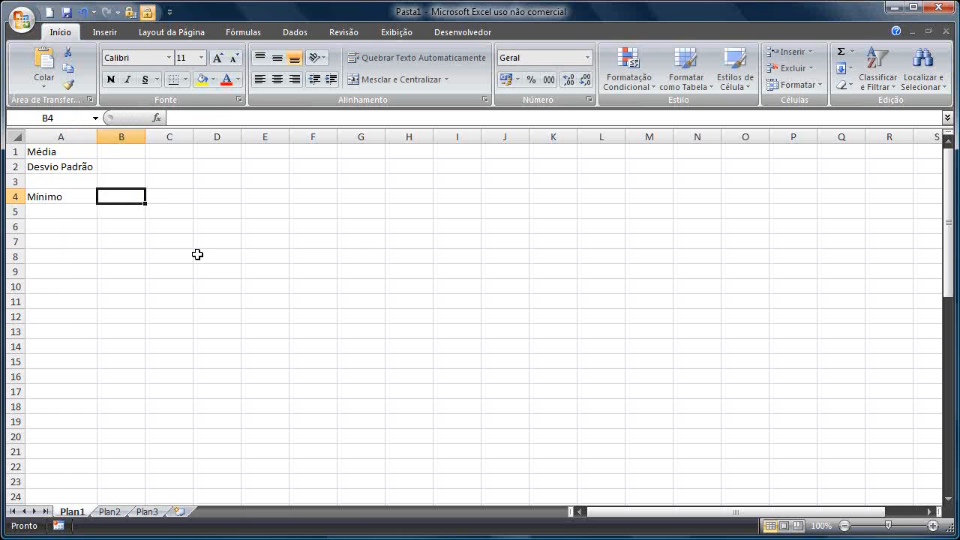
type("=-8")
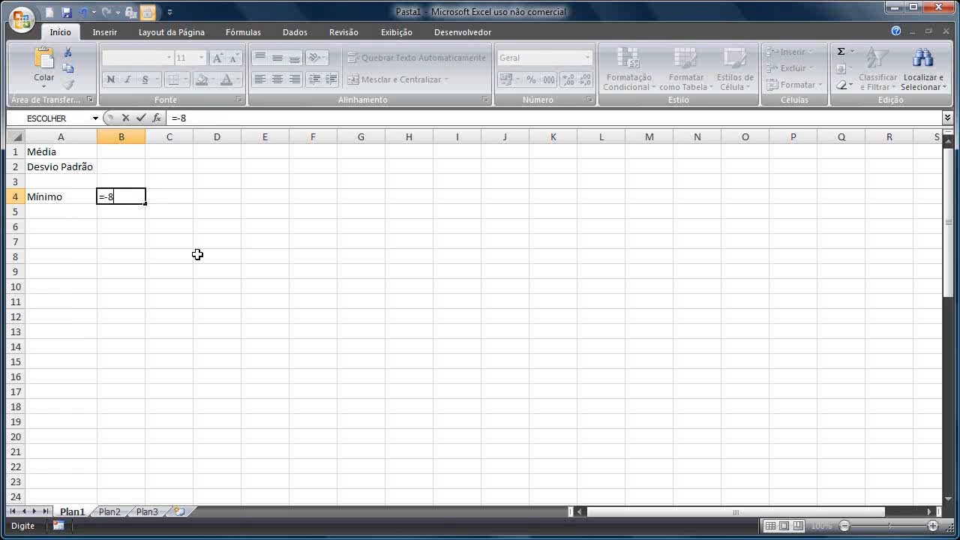
type("*")
left_click(118, 165)
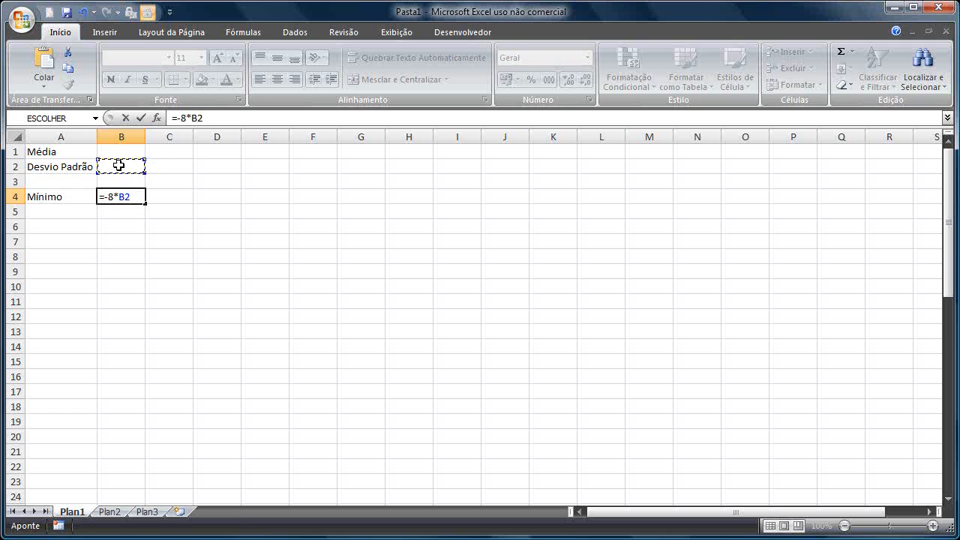
key("Return")
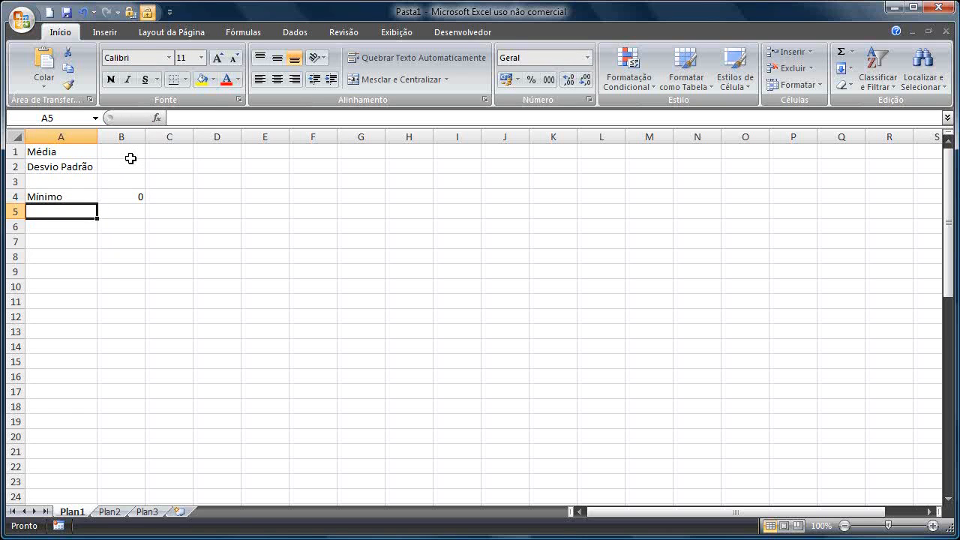
Set the mean in B1 to 0 and the standard deviation in B2 to 1
left_click(129, 151)
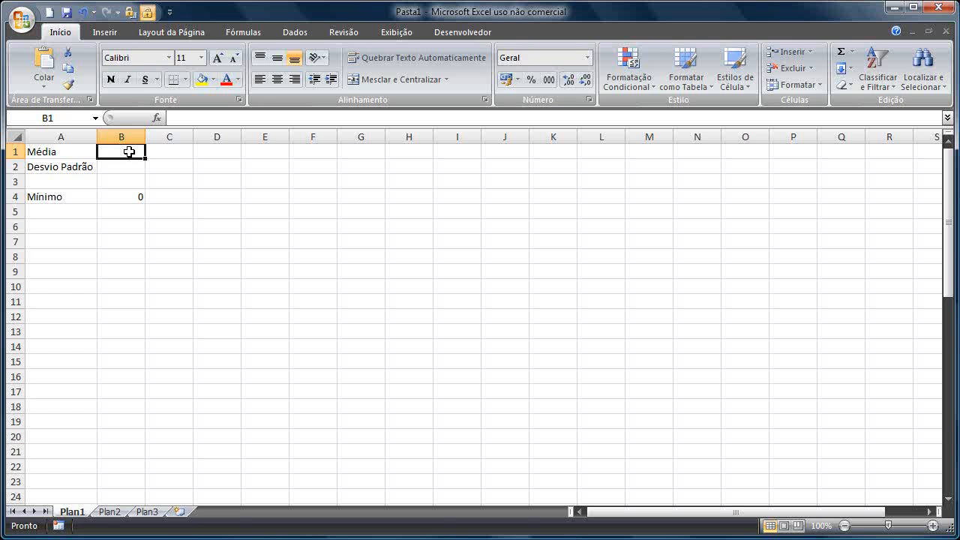
type("0")
key("Return")
type("1")
key("Return")
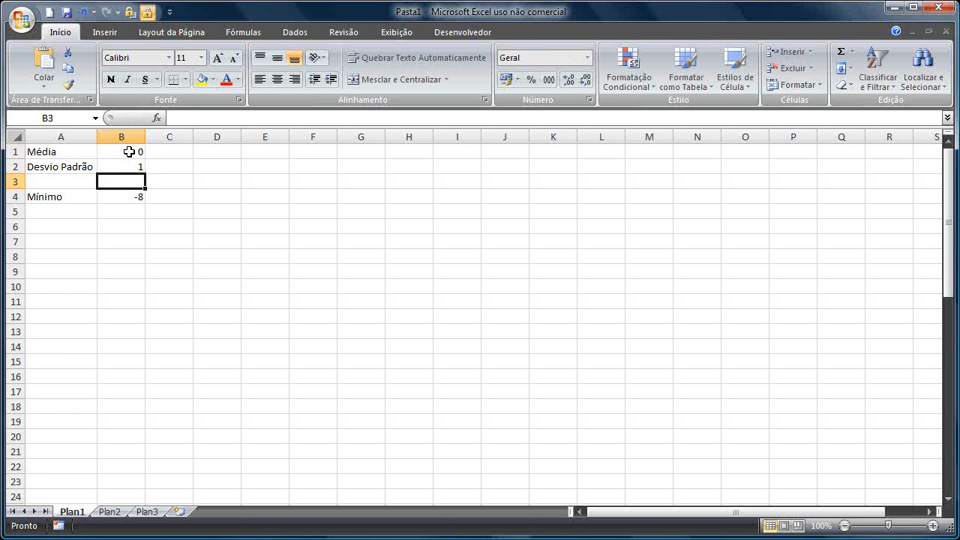
key("Down")
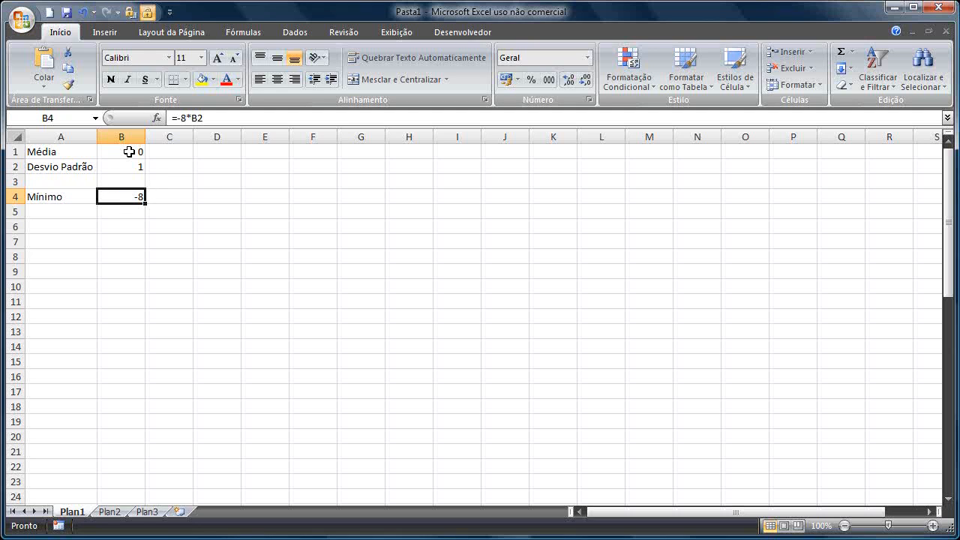
Label A3 "Intervalo" and enter the formula =(B1-B4)/25 beside it in B3
left_click(84, 180)
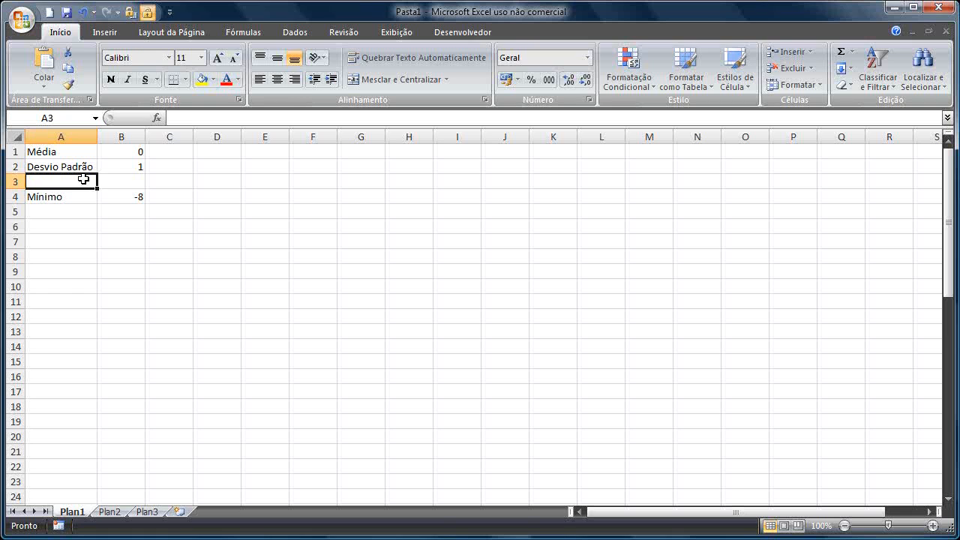
type("Inter")
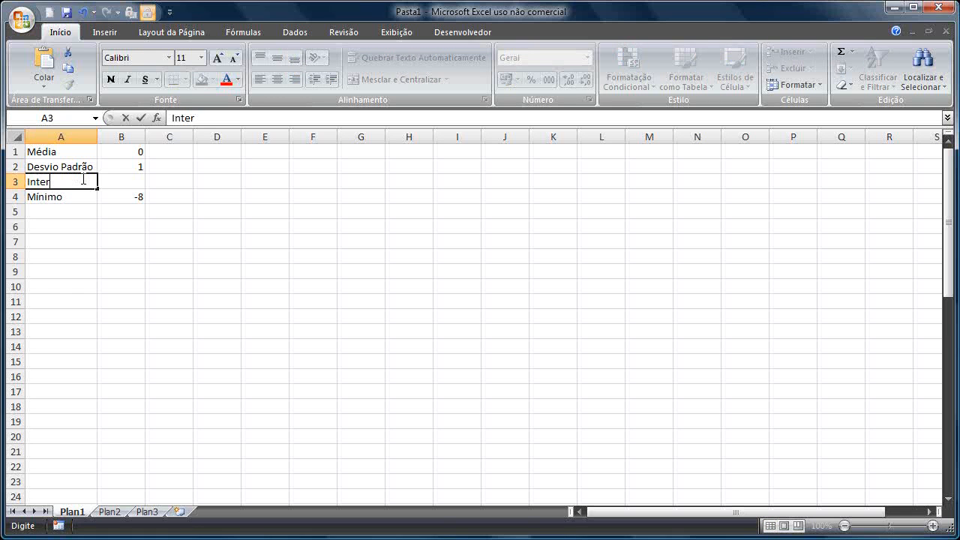
type("valo")
key("Tab")
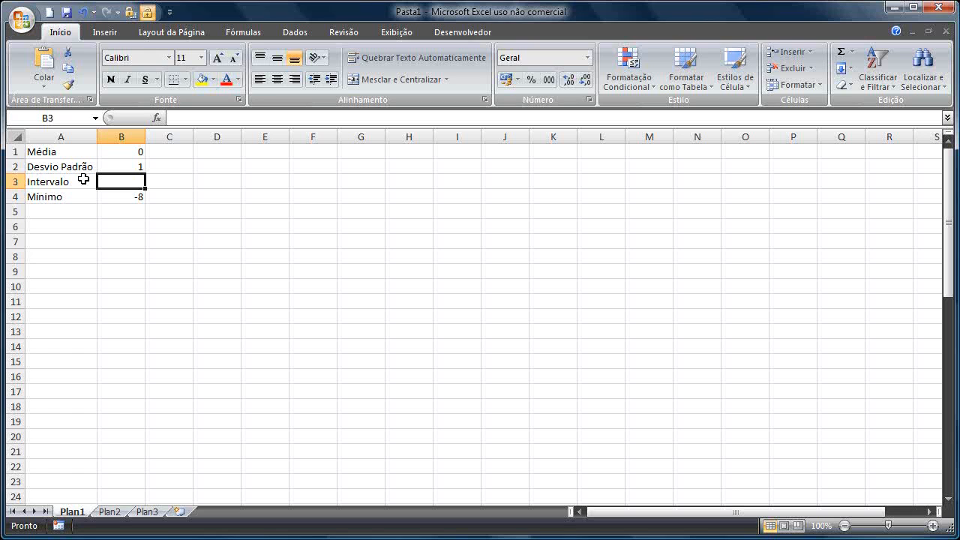
type("=")
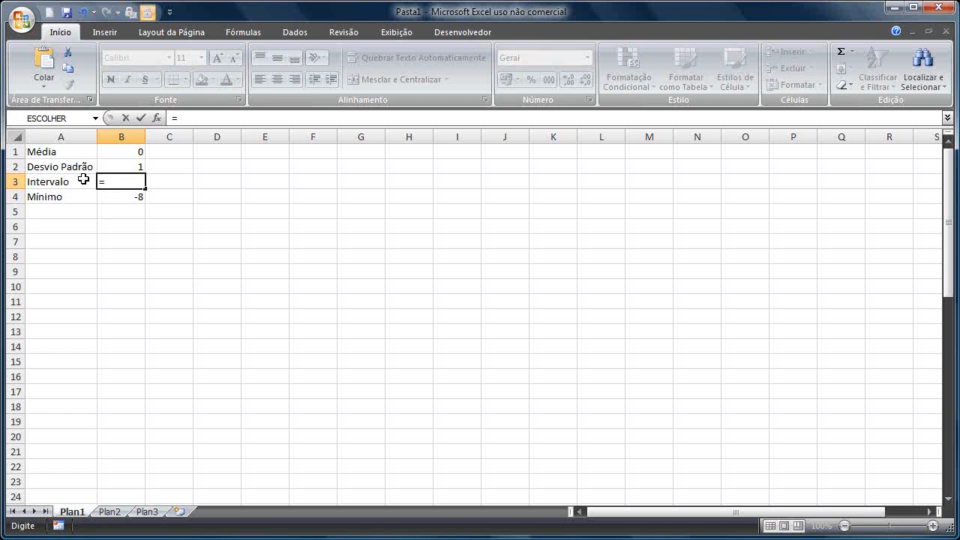
type("(")
left_click(129, 153)
type("-")
left_click(121, 195)
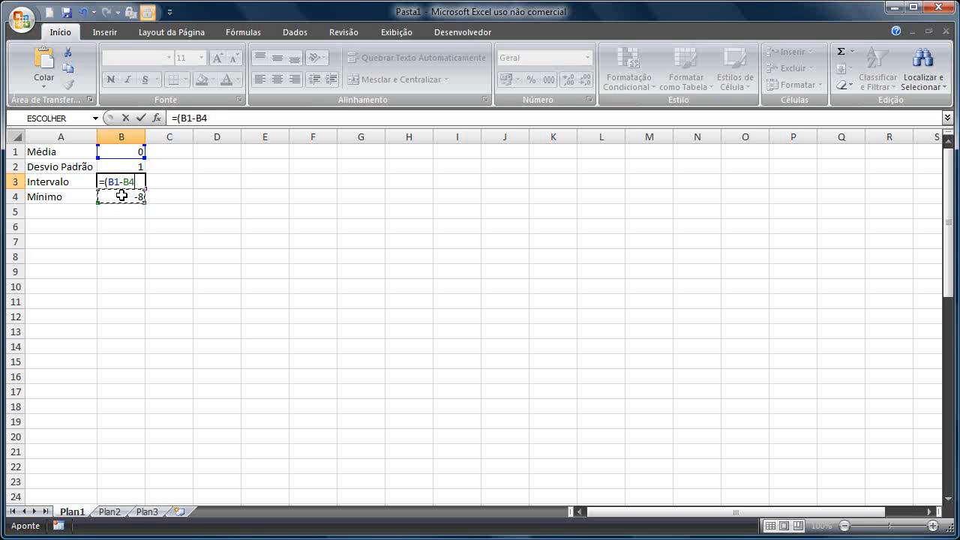
type(")/25")
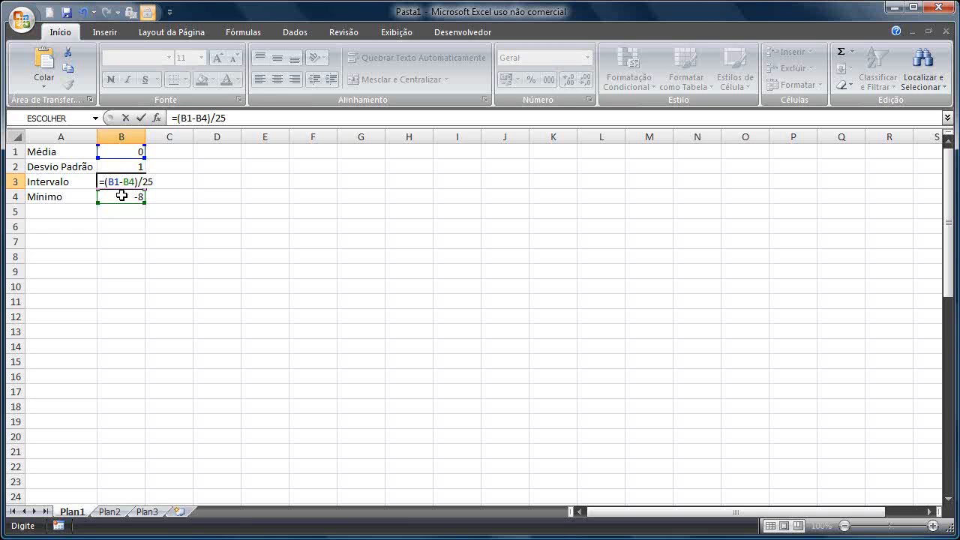
key("Return")
key("Left")
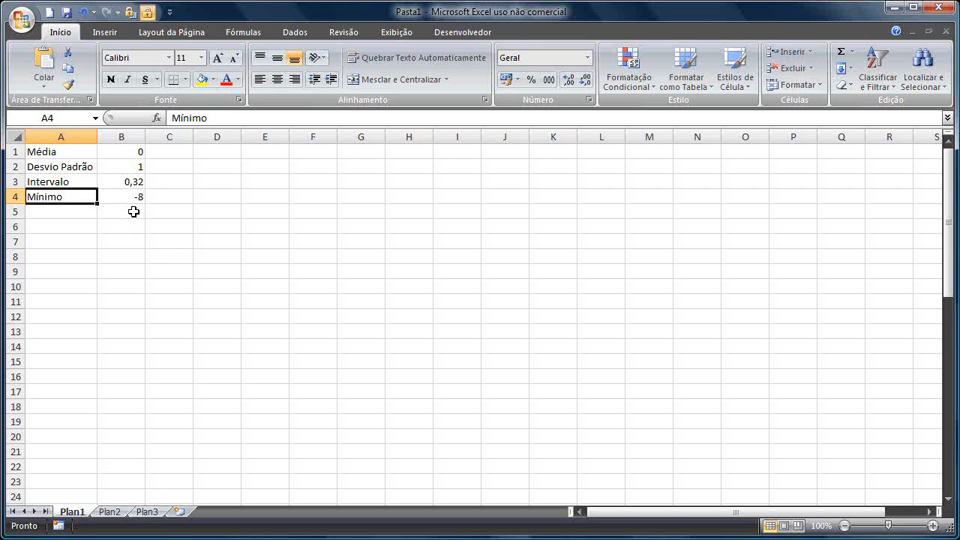
Enter the formula =B4+$B$3 in B5, with the interval cell as an absolute reference
left_click(134, 212)
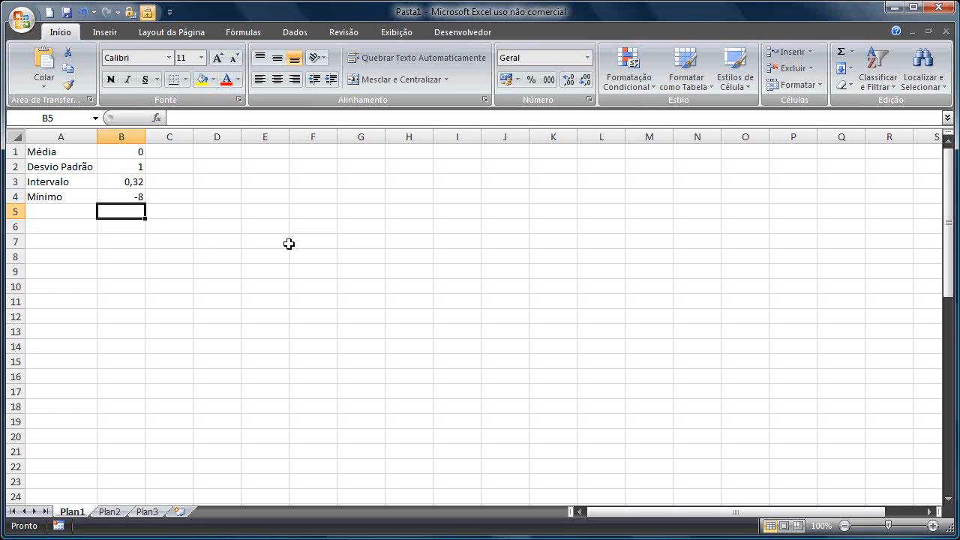
type("=")
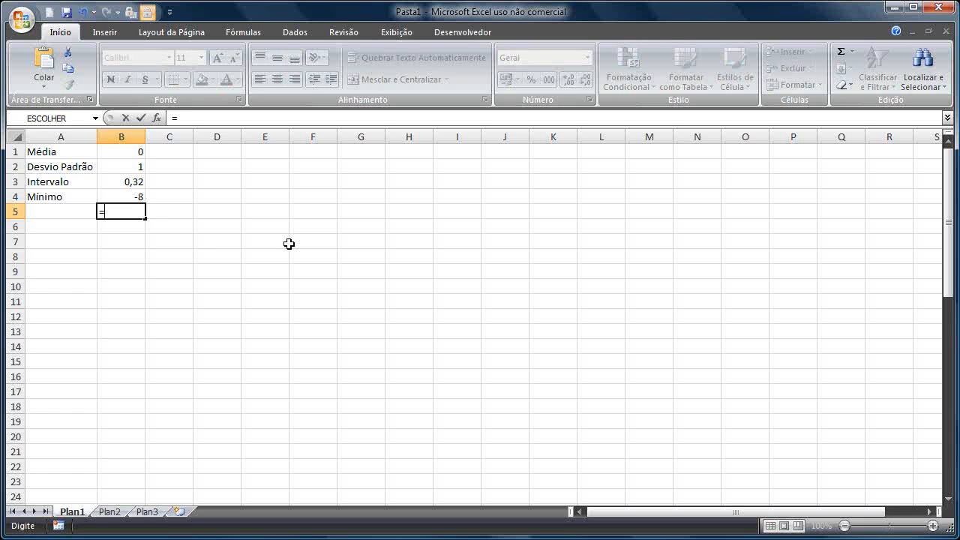
left_click(135, 196)
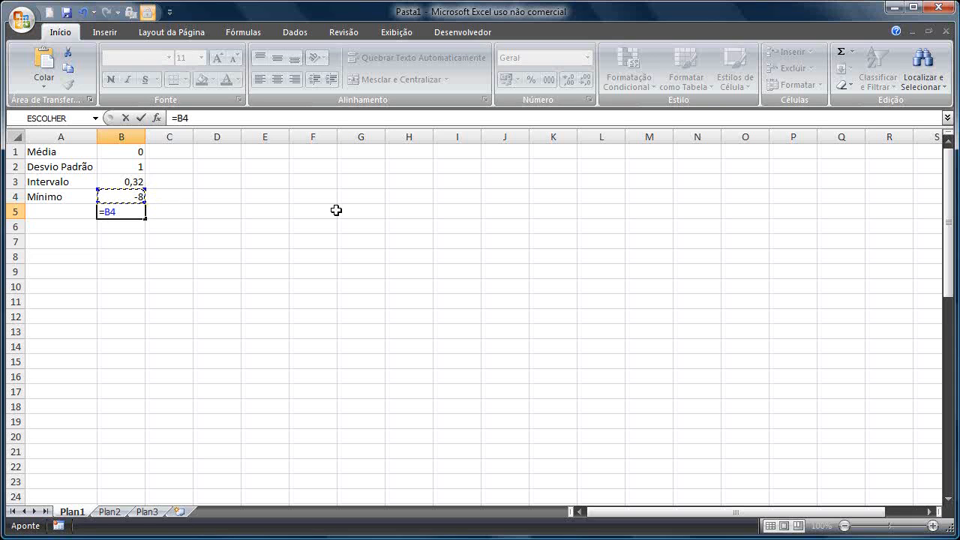
type("+")
left_click(128, 181)
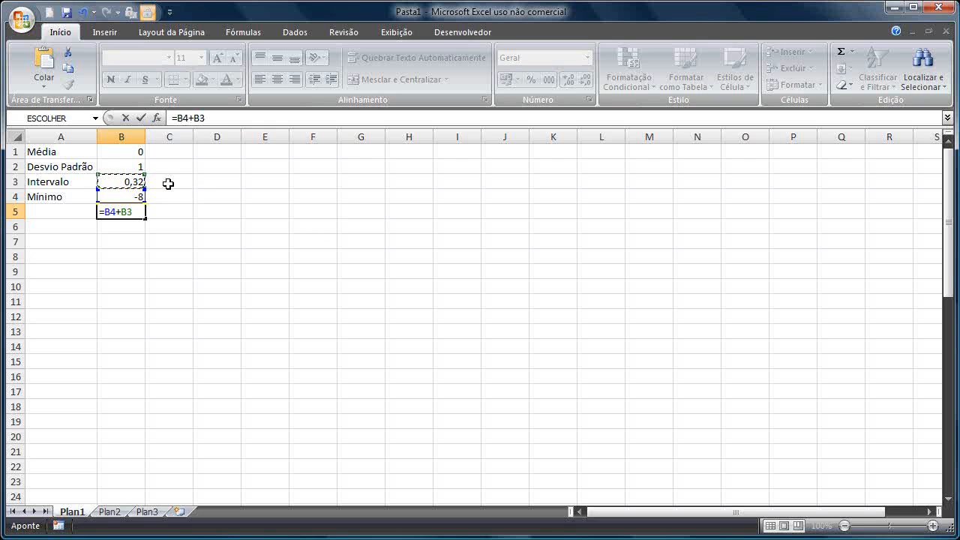
double_click(125, 212)
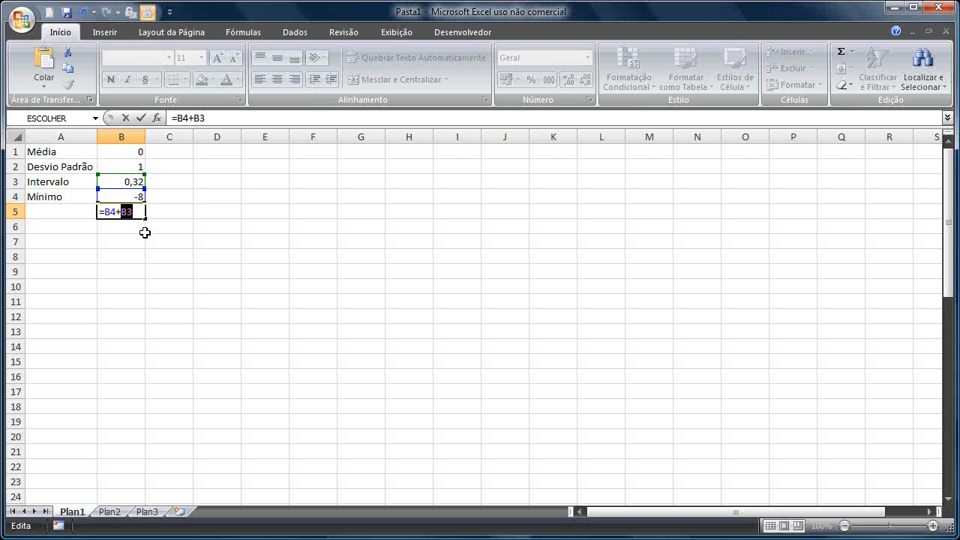
key("F4")
key("Return")
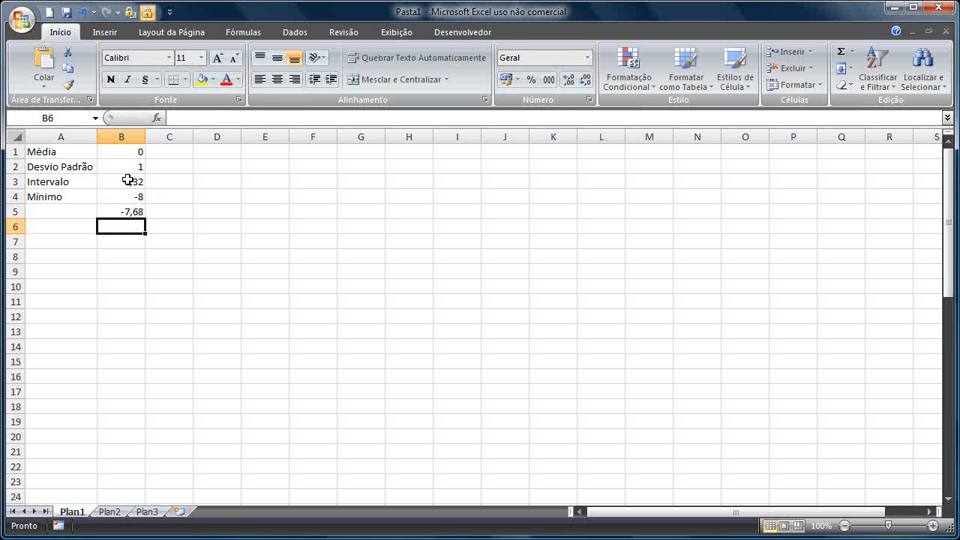
Fill the formula in B5 down column B to B54
left_click(134, 212)
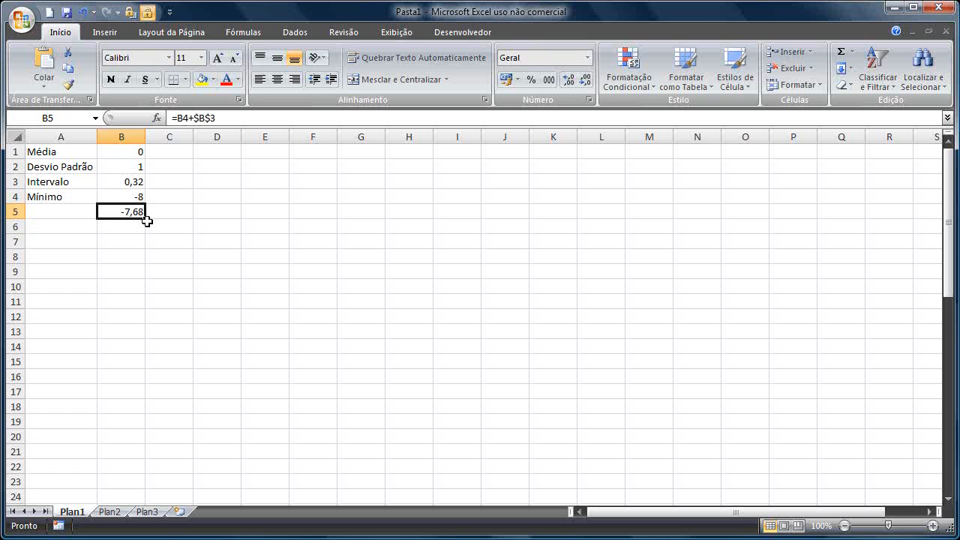
left_click_drag(144, 219, 138, 482)
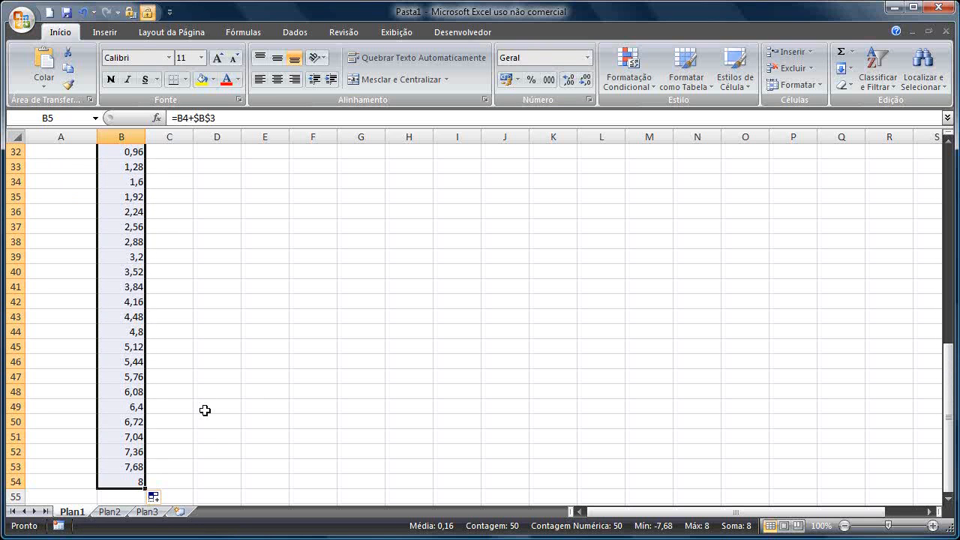
scroll(205, 410, "up", 10)
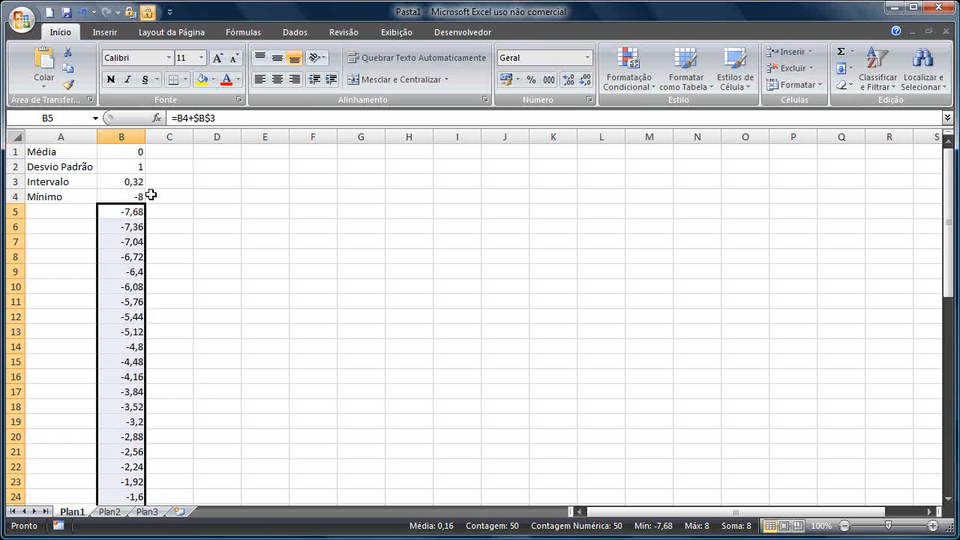
Examine the series in column B, checking its starting formula, its last value, the formula references and the midpoint cell B29
left_click(132, 196)
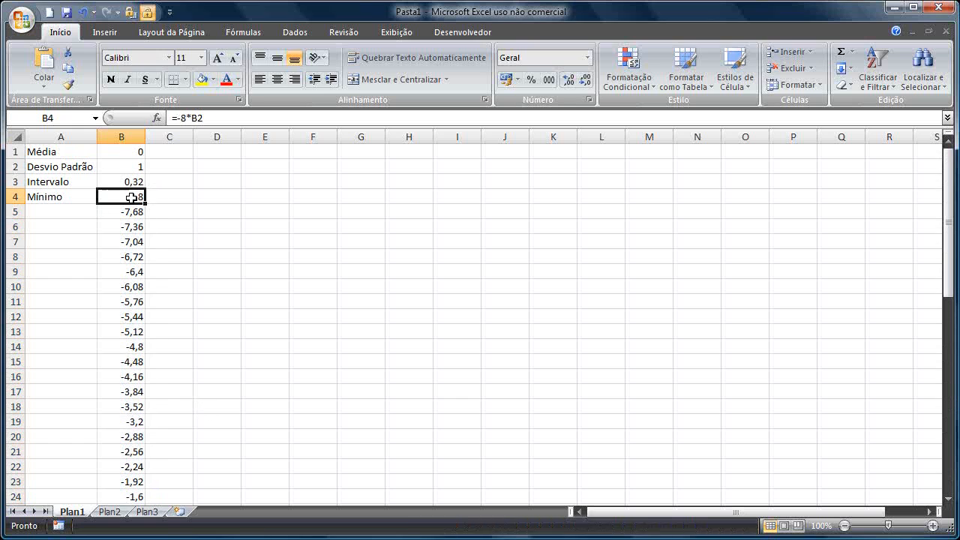
left_click(341, 271)
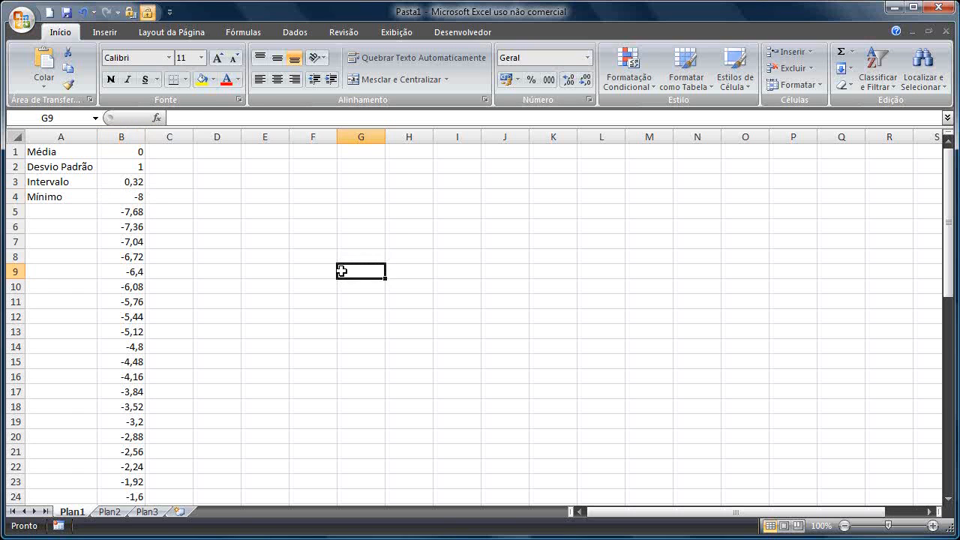
scroll(342, 271, "down", 12)
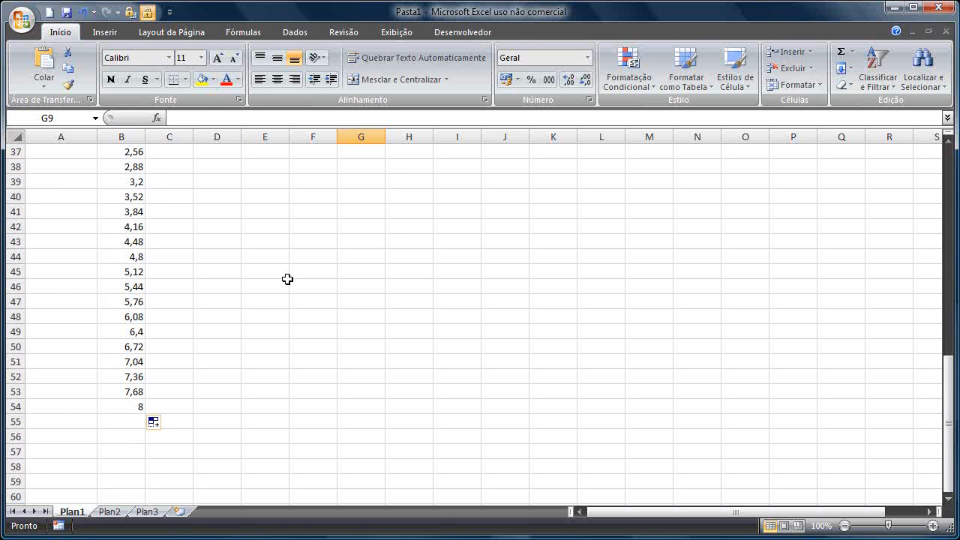
double_click(111, 407)
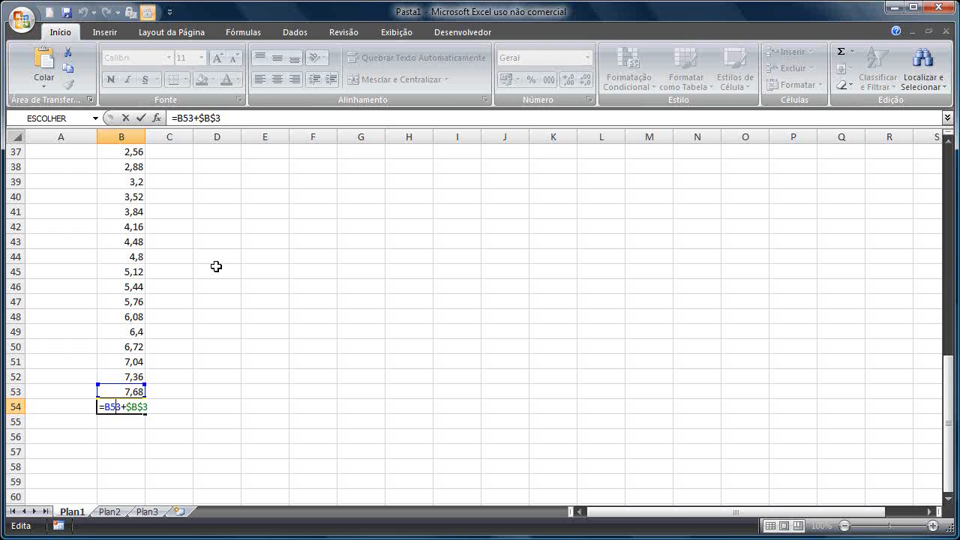
key("Escape")
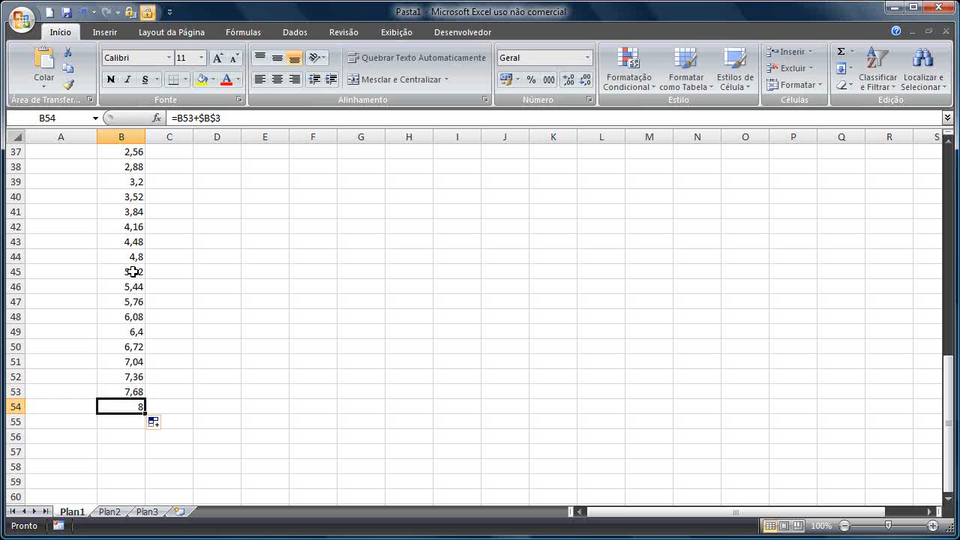
double_click(134, 271)
scroll(301, 260, "up", 7)
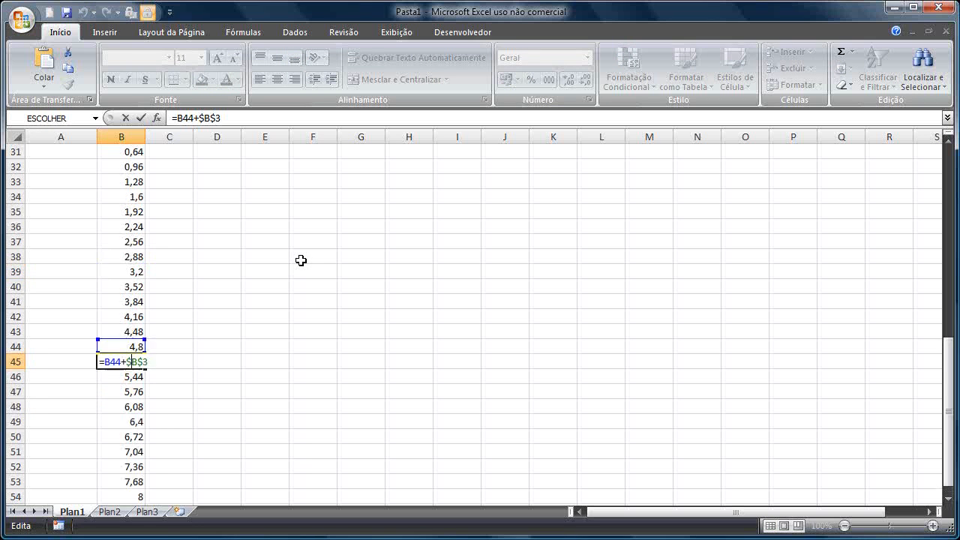
scroll(301, 260, "up", 5)
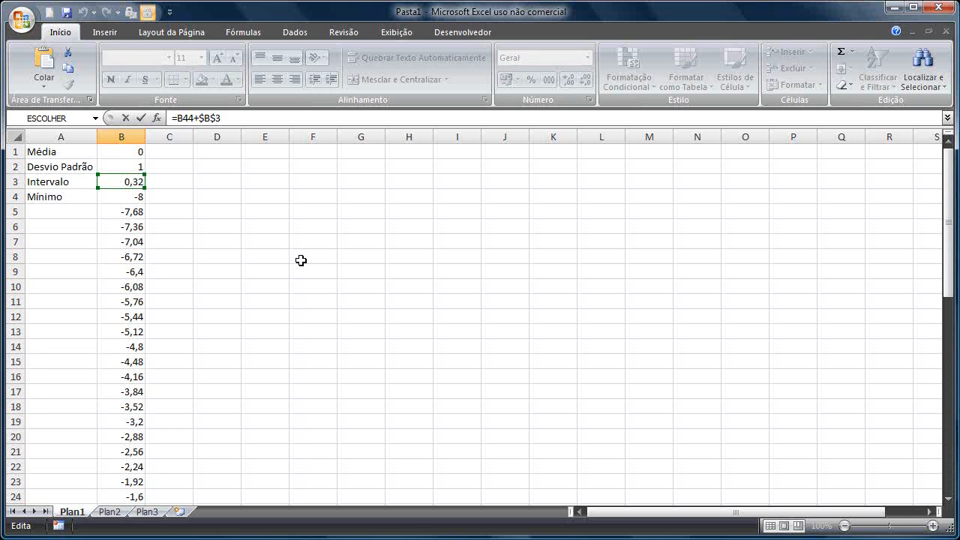
key("Escape")
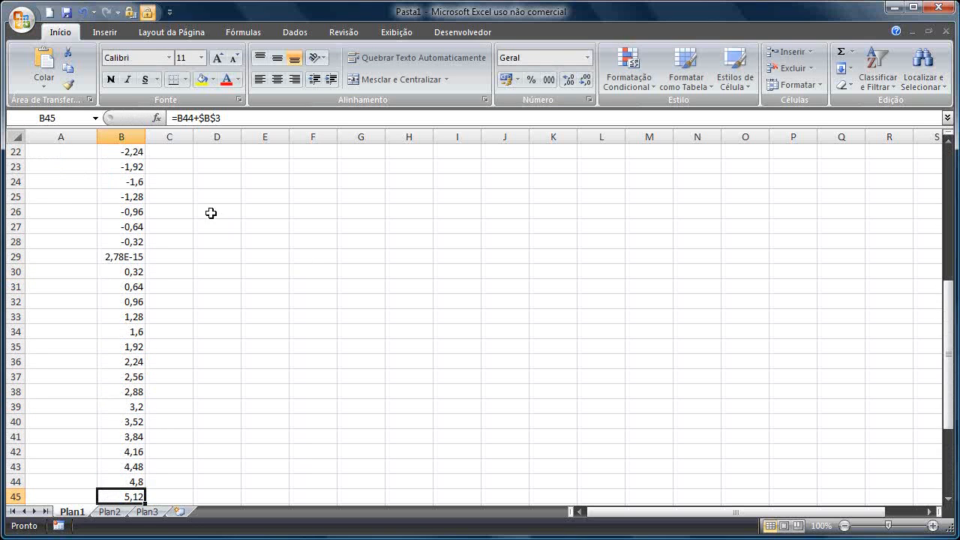
left_click(126, 255)
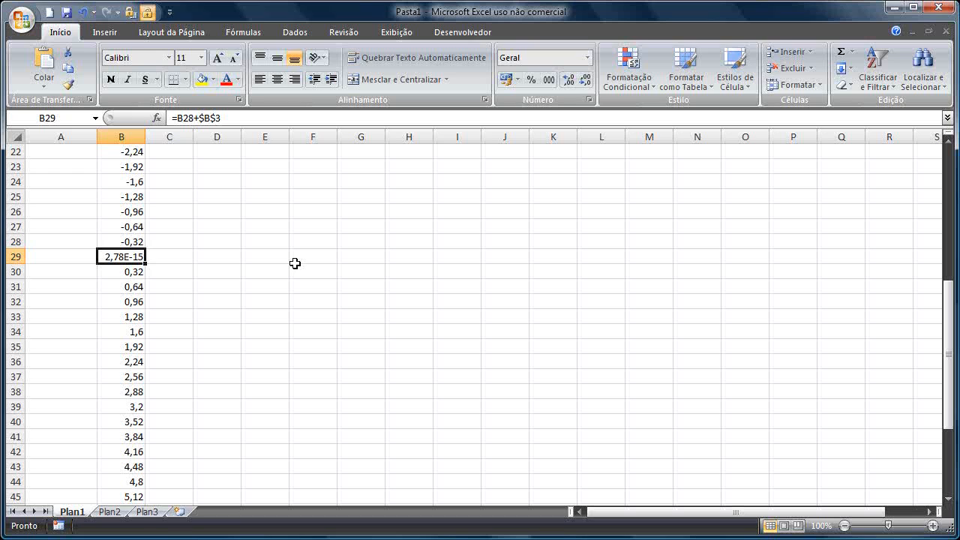
Format the series B4:B54 as numbers with two decimal places
key("ctrl+Left")
key("ctrl+Up")
key("Right")
key("ctrl+shift+Down")
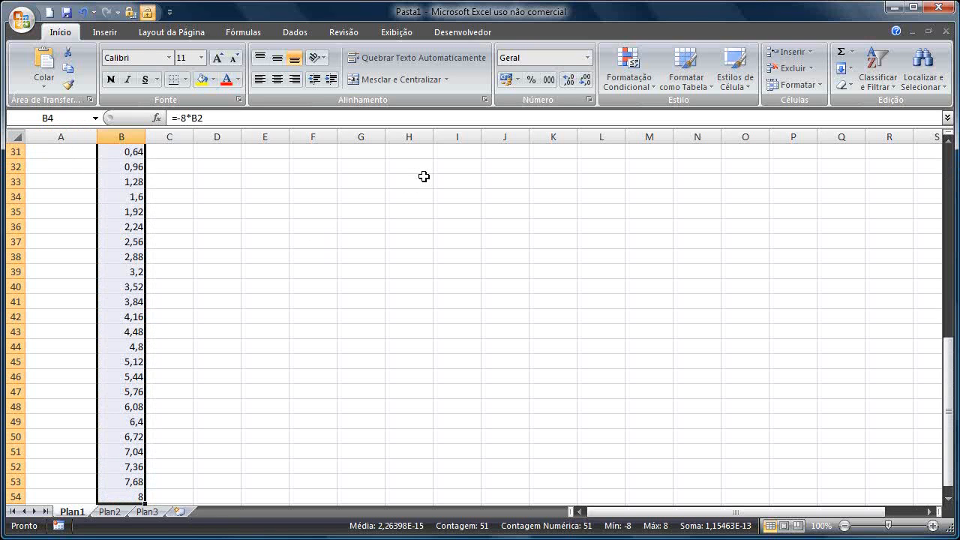
left_click(572, 84)
left_click(585, 81)
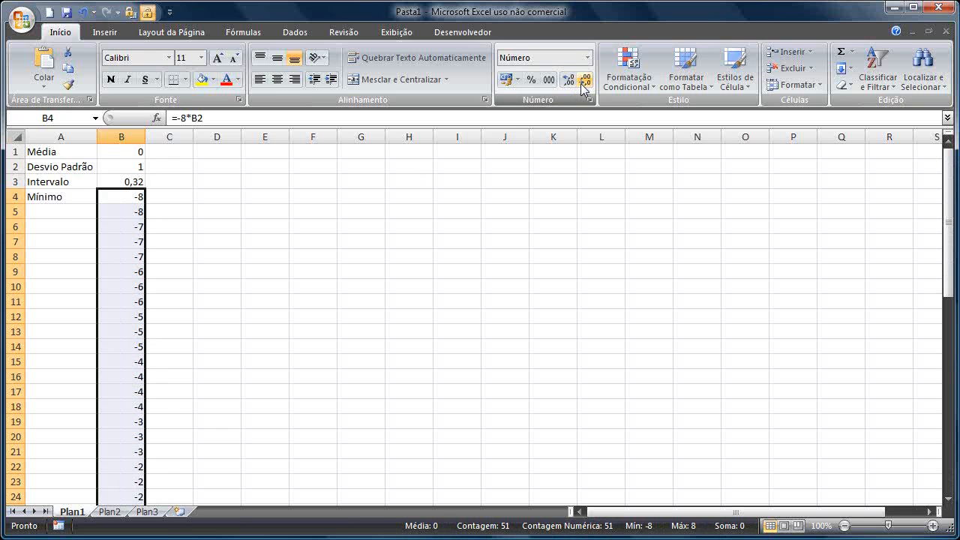
left_click(568, 83)
left_click(569, 83)
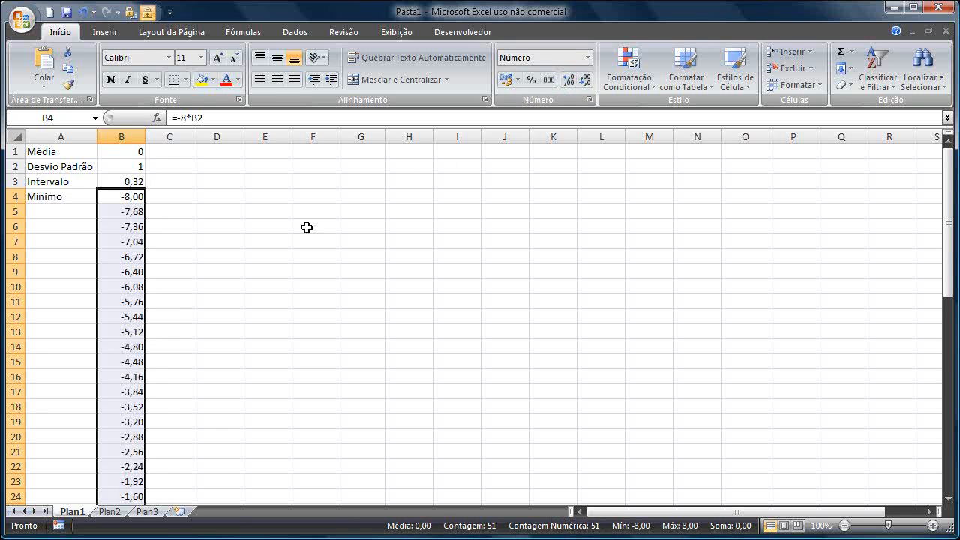
scroll(307, 228, "down", 9)
scroll(307, 228, "up", 1)
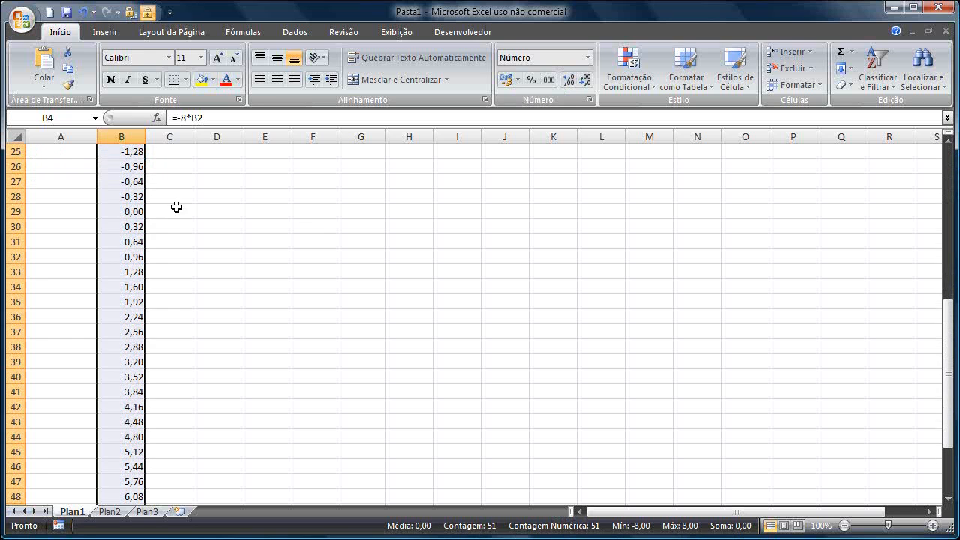
left_click(132, 213)
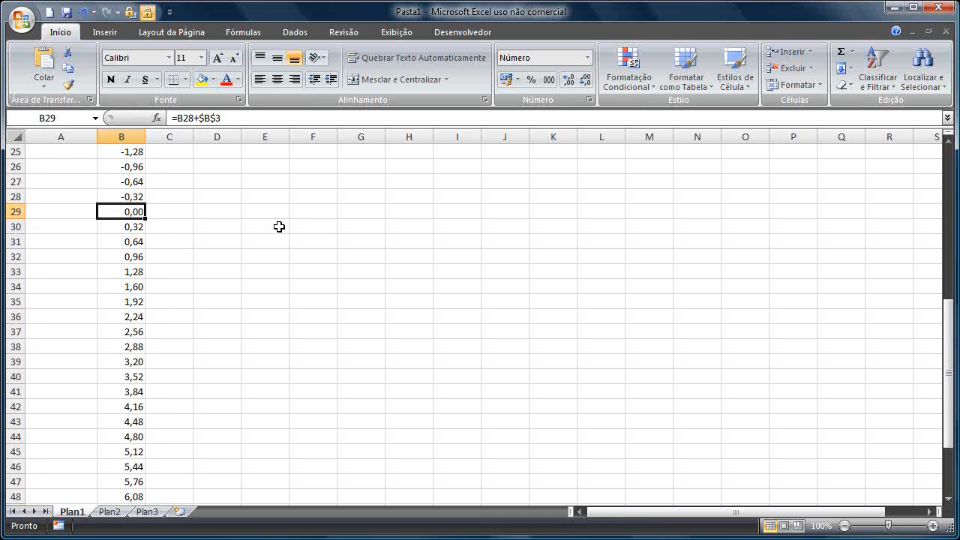
scroll(279, 226, "up", 8)
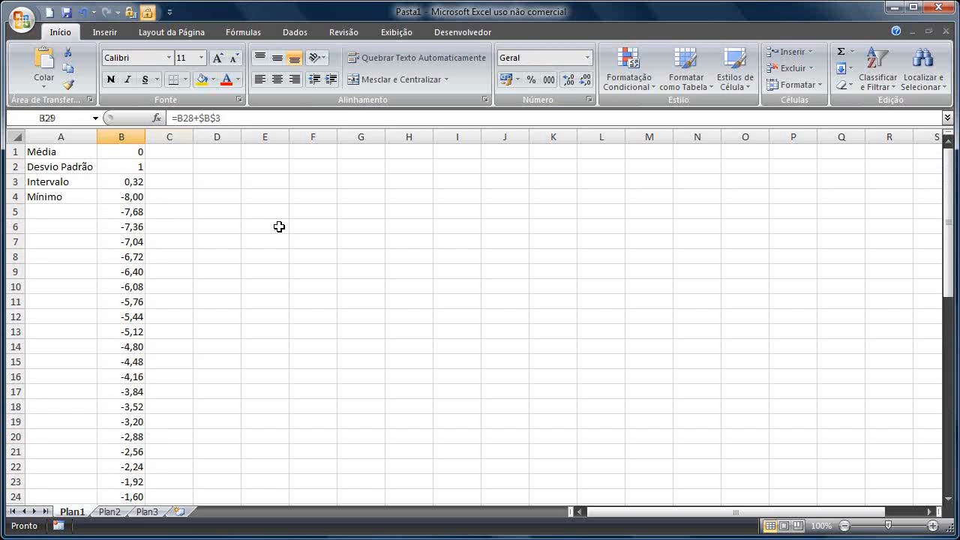
Enter the formula =DIST.NORM(B4;$B$1;$B$2;FALSO) in C4, with absolute references for the mean and standard deviation
left_click(158, 197)
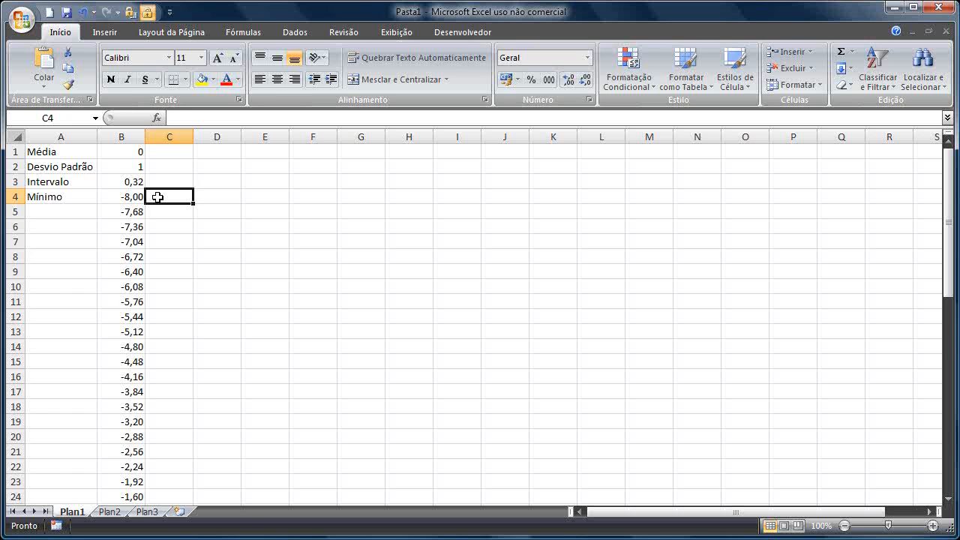
type("=dist.")
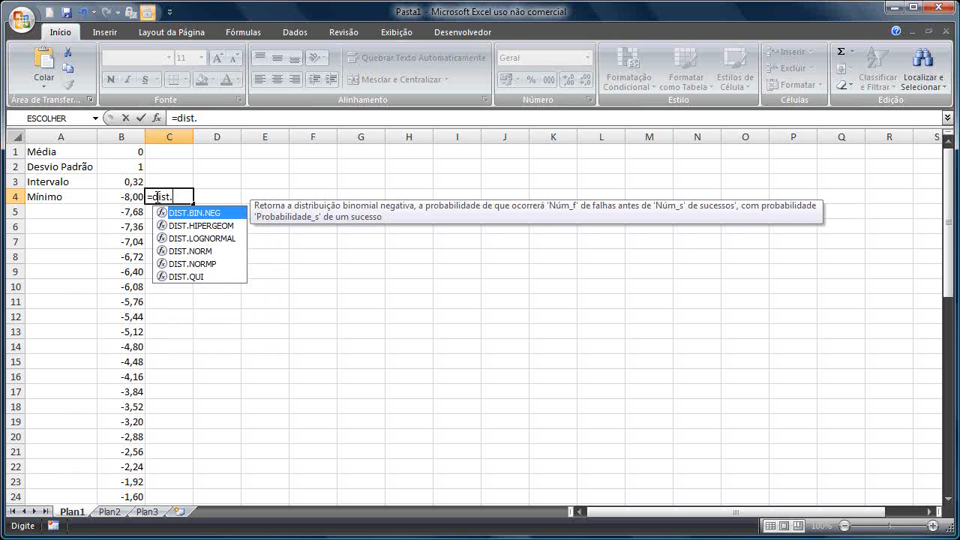
type("norm")
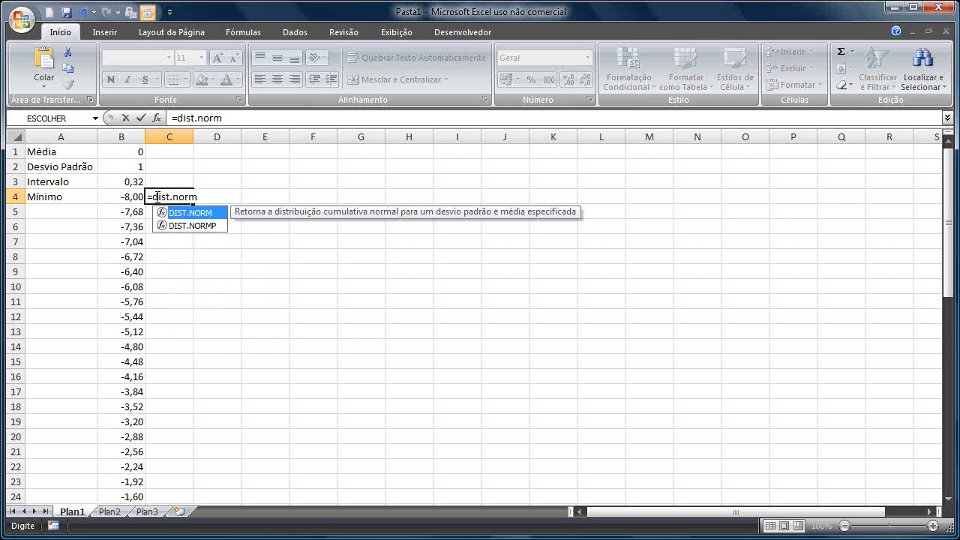
type("(")
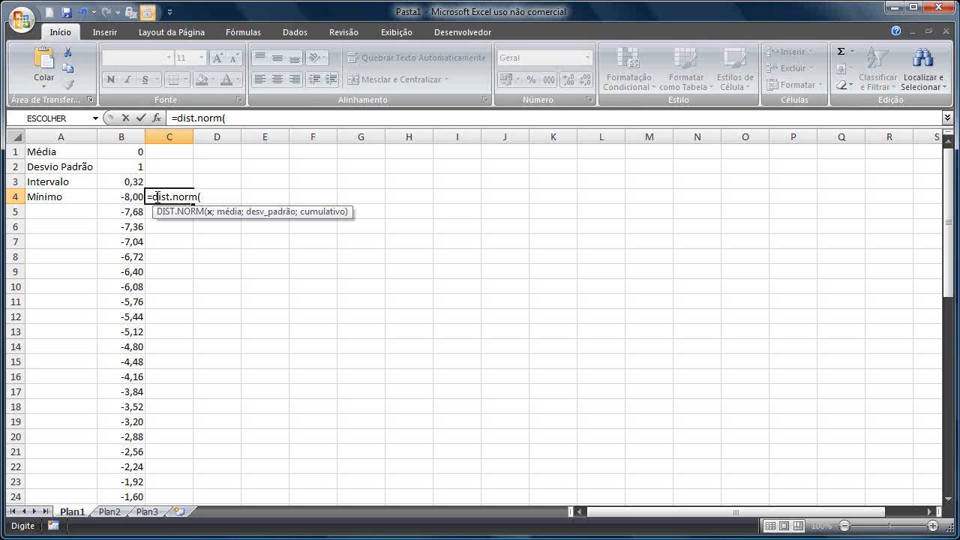
left_click(117, 197)
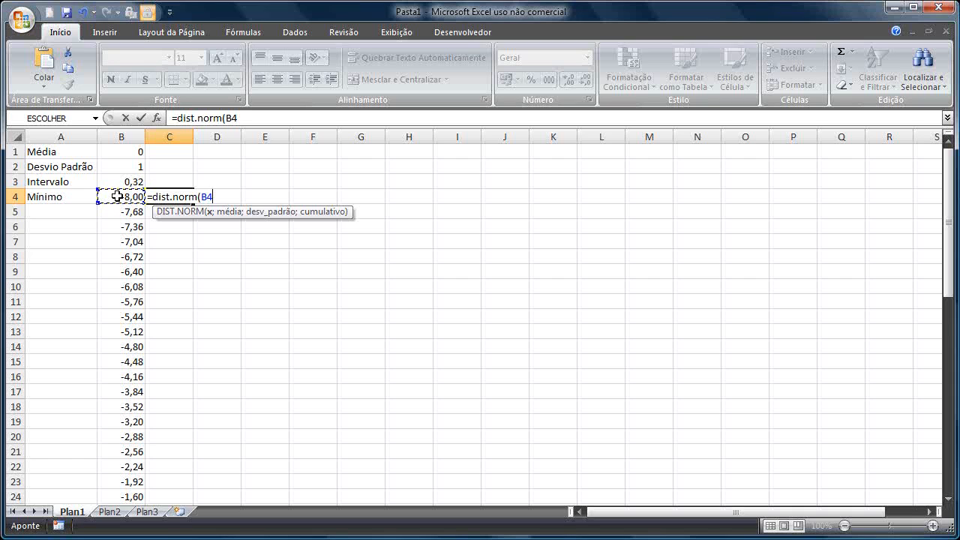
type(";")
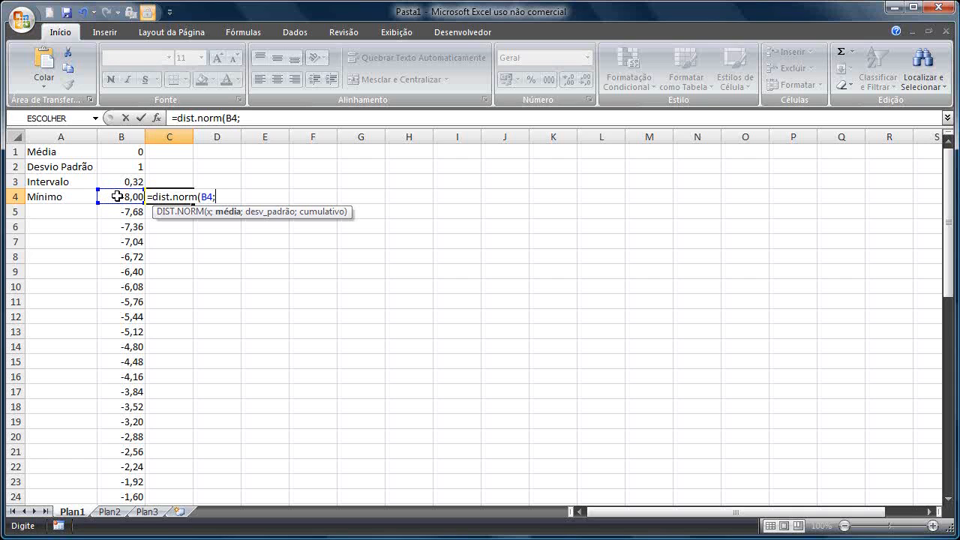
left_click(124, 152)
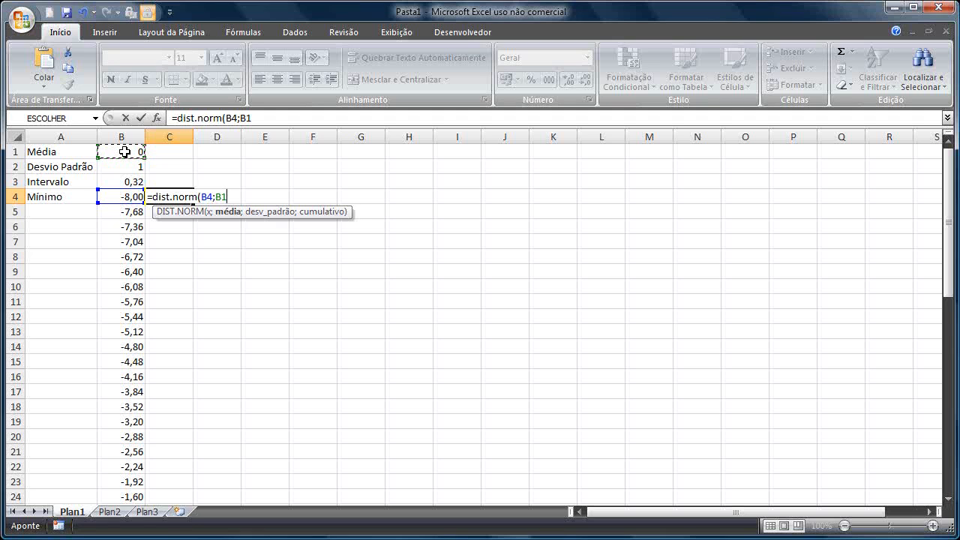
key("F4")
type(";")
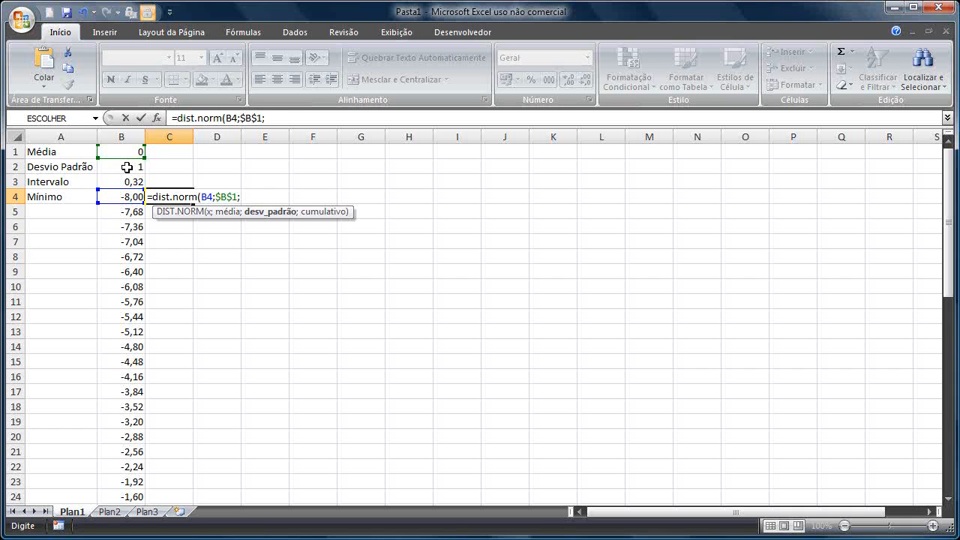
left_click(128, 166)
key("F4")
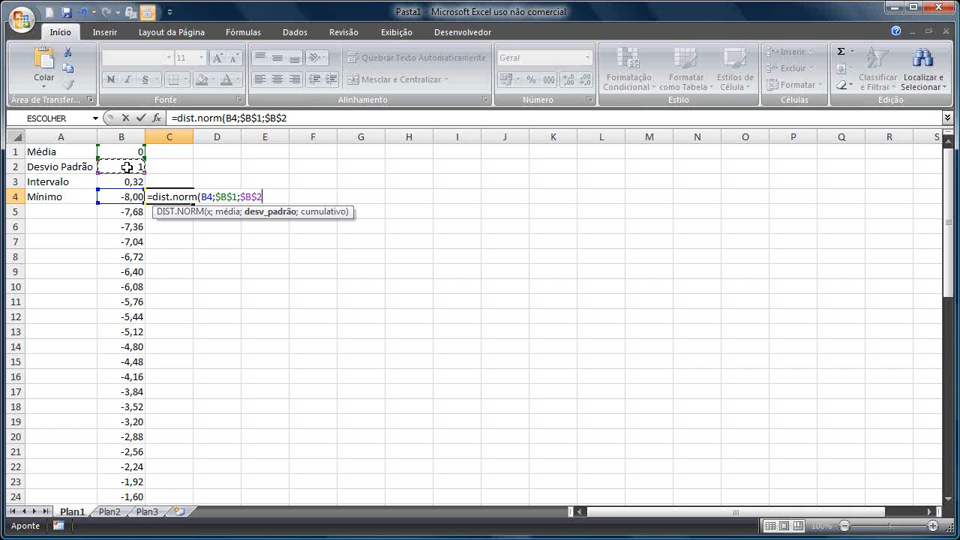
type(";")
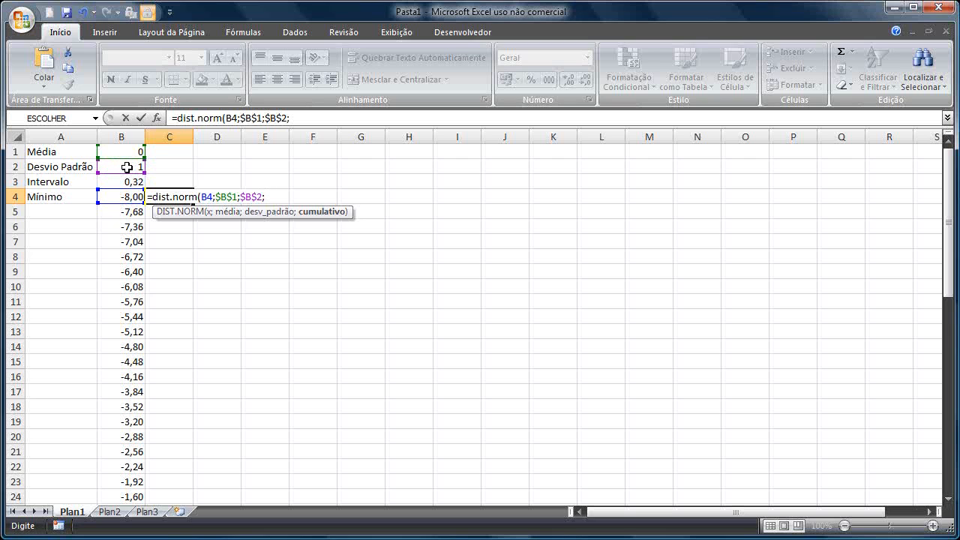
type("fal")
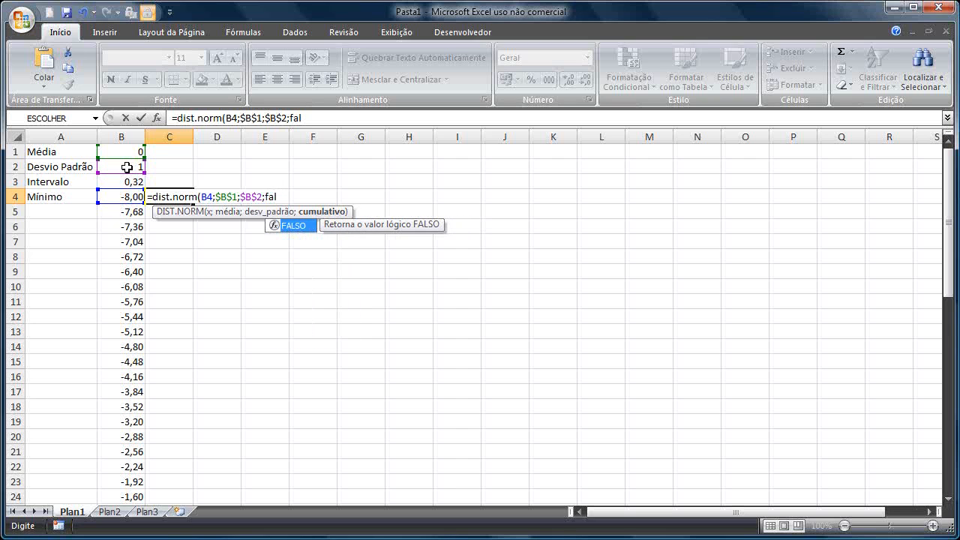
key("Tab")
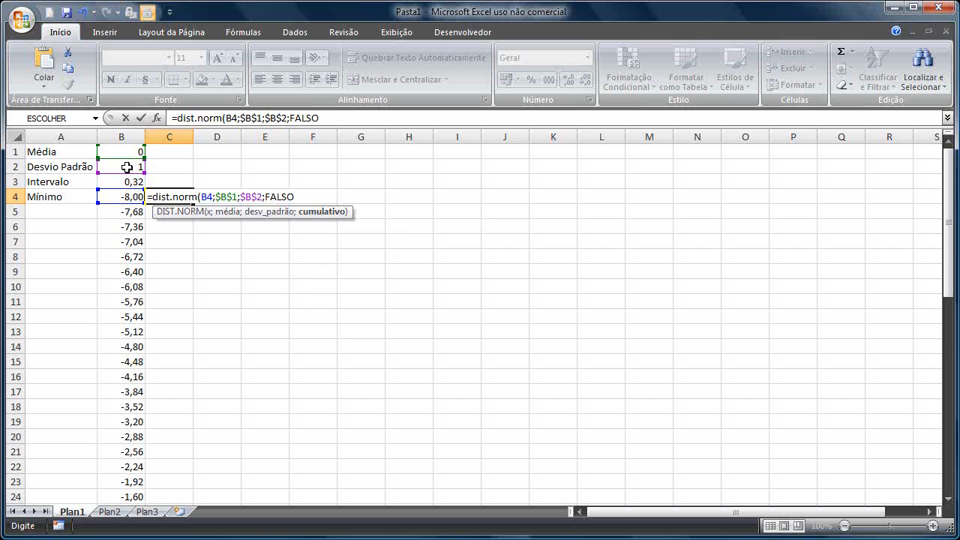
type(")")
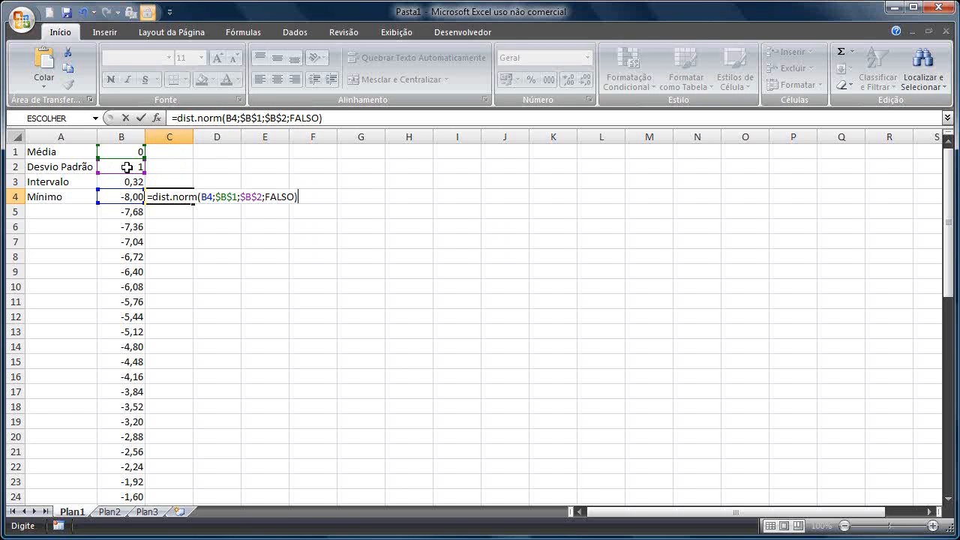
key("Return")
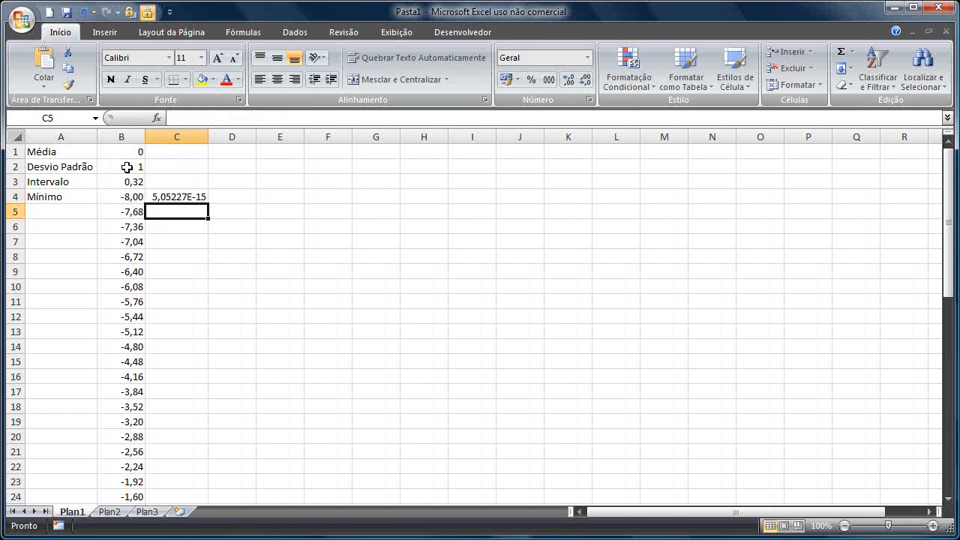
Fill the normal distribution formula in C4 down column C to C54
left_click(197, 198)
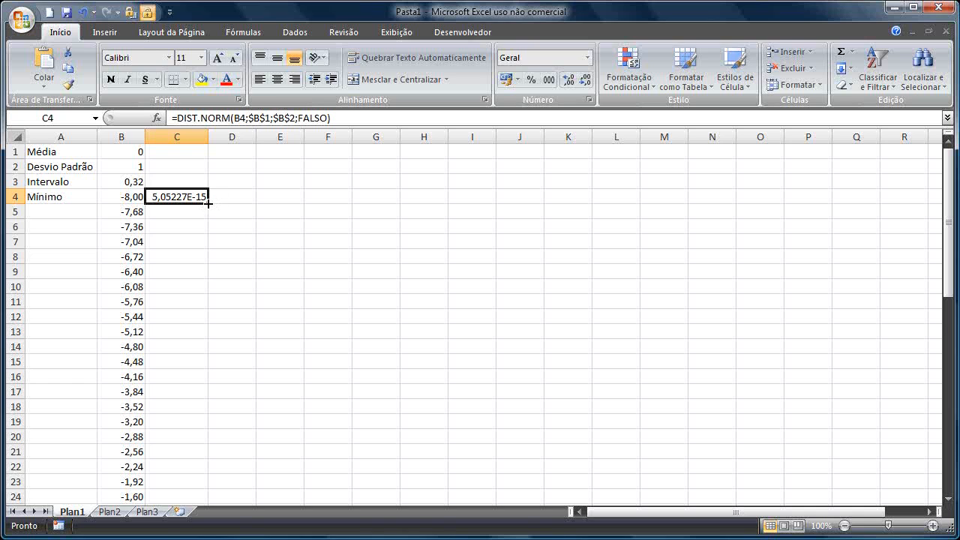
double_click(208, 202)
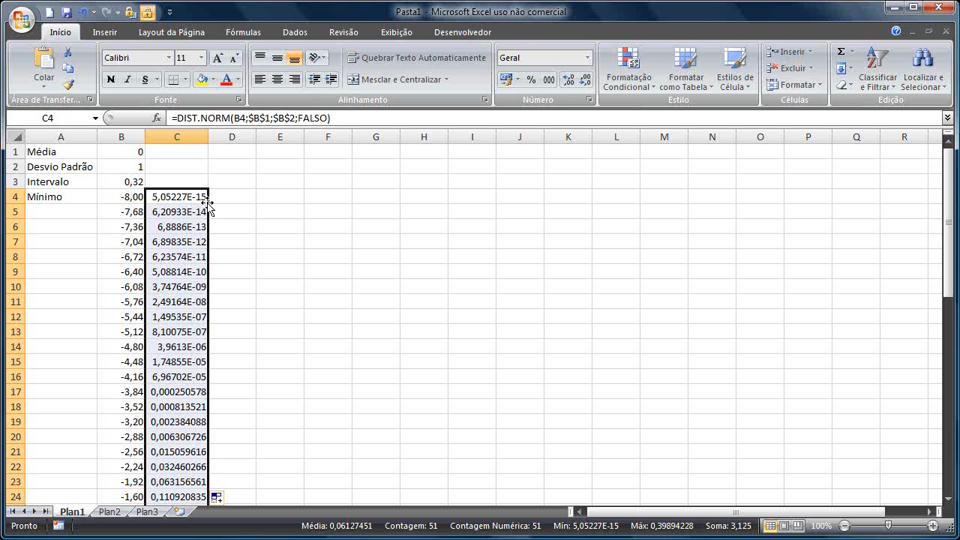
Insert a basic 2D line chart from B4:C54 and delete the straight-line series that plots column B
left_click(123, 198)
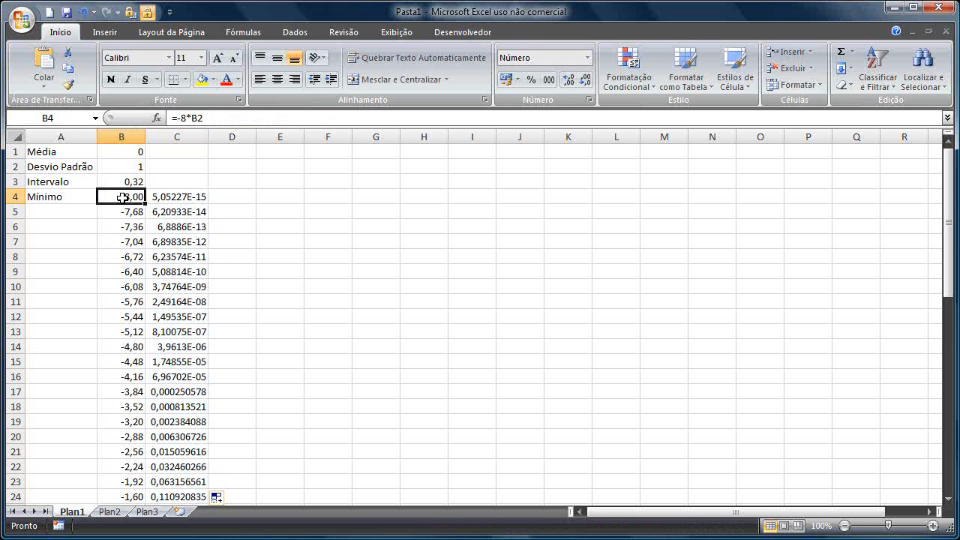
key("shift+Right")
key("ctrl+shift+Down")
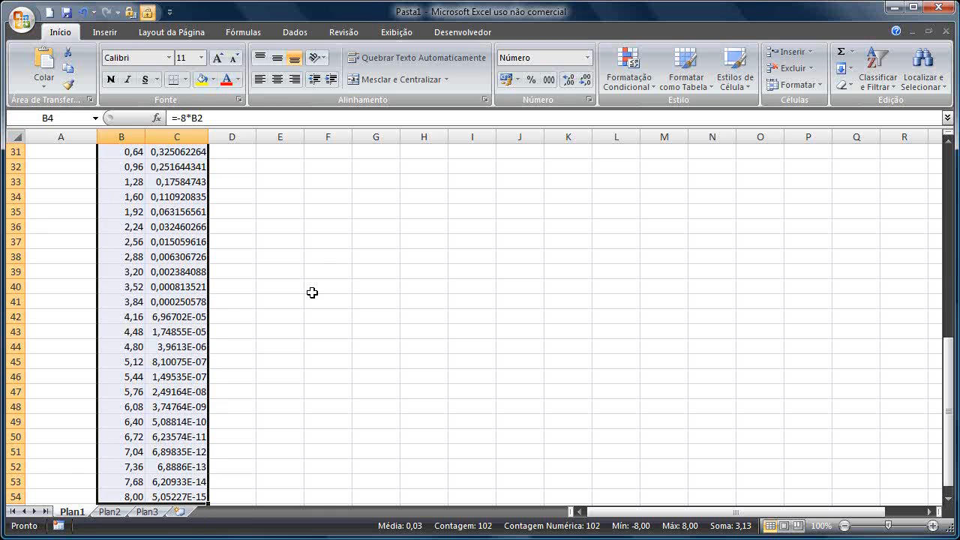
scroll(321, 153, "up", 10)
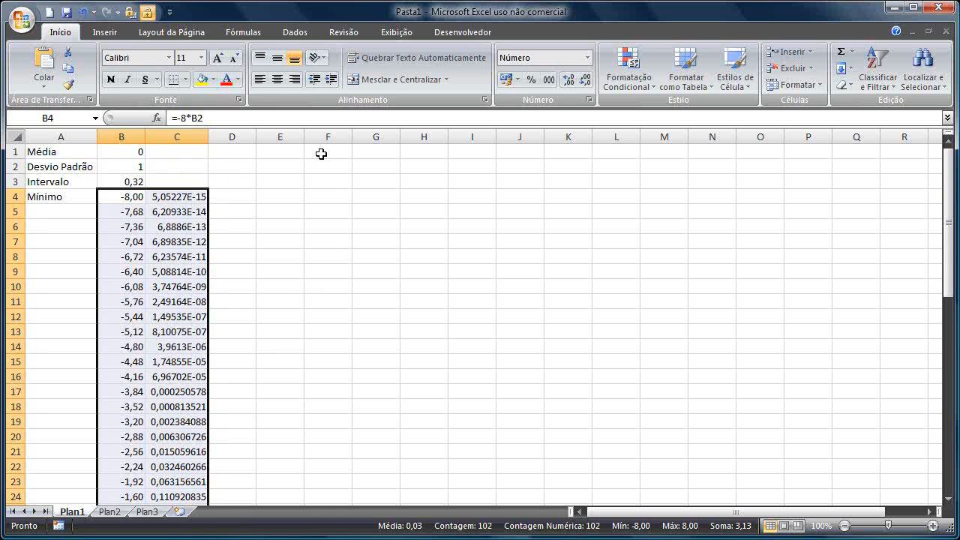
left_click(105, 33)
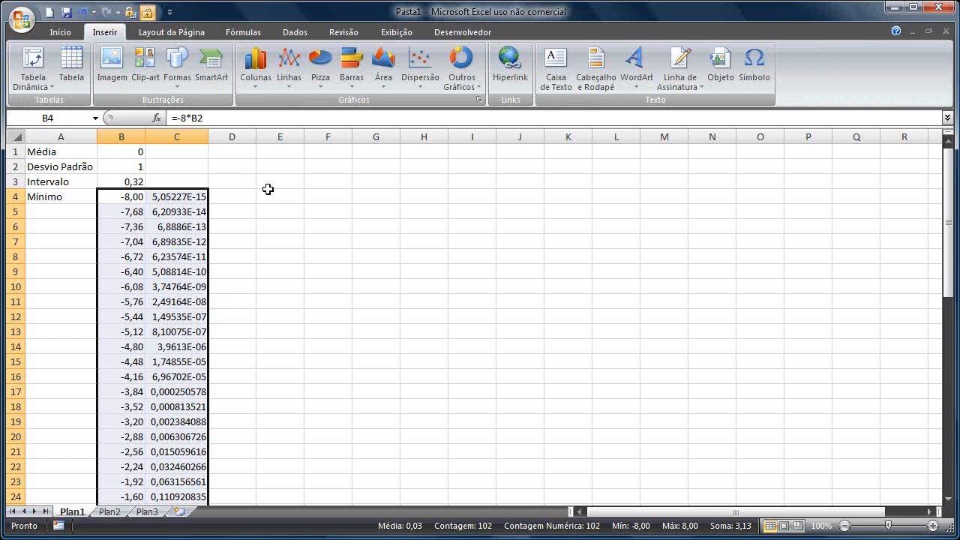
left_click(291, 70)
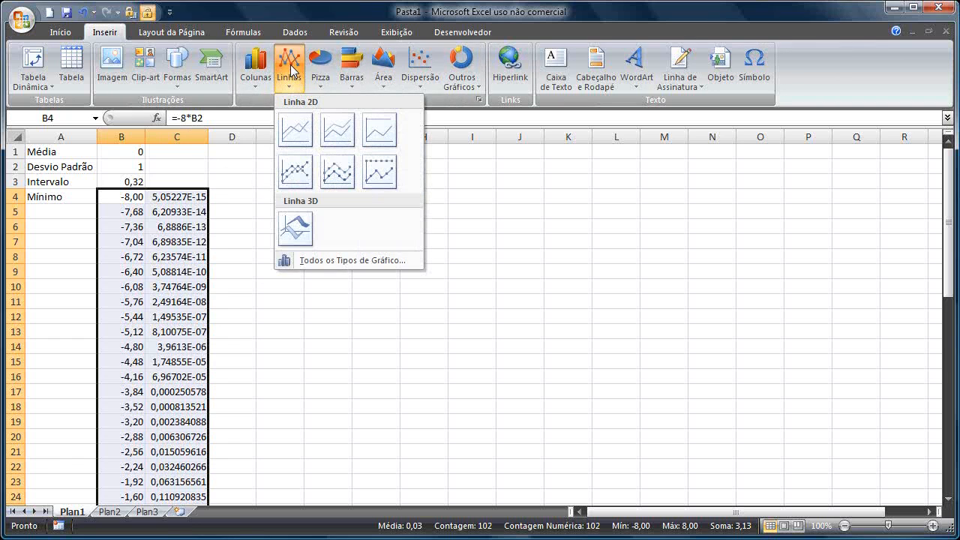
left_click(300, 133)
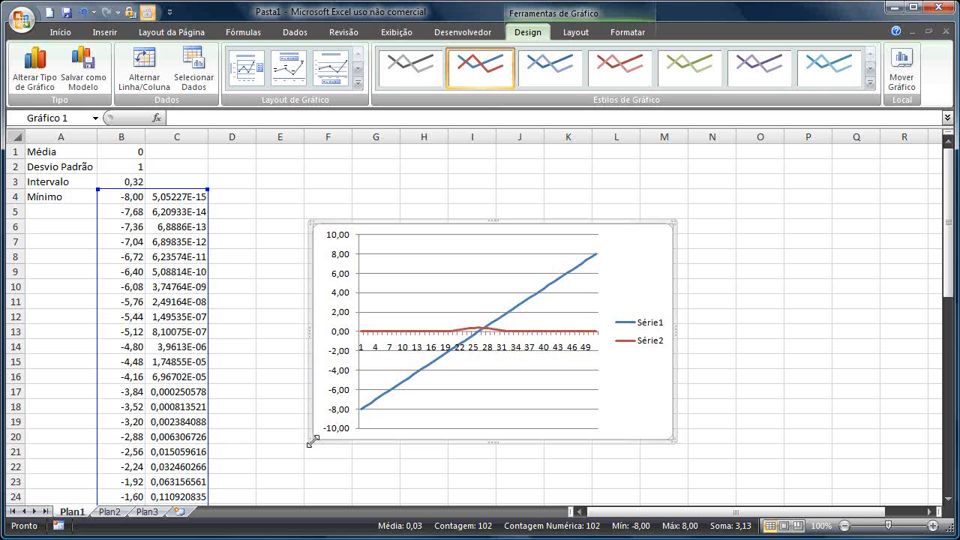
left_click(556, 283)
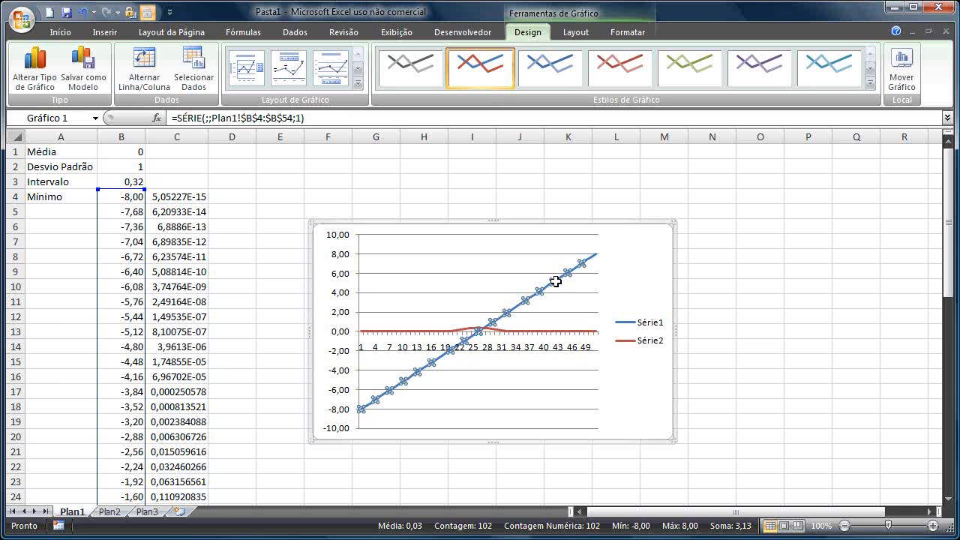
key("Delete")
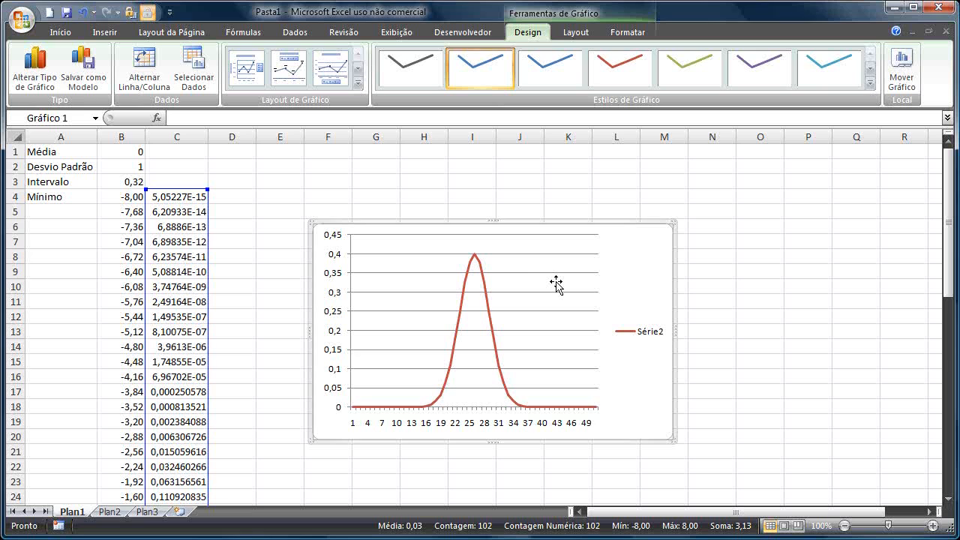
Format the bell curve series in the chart with a smoothed line (Linha suavizada)
right_click(486, 287)
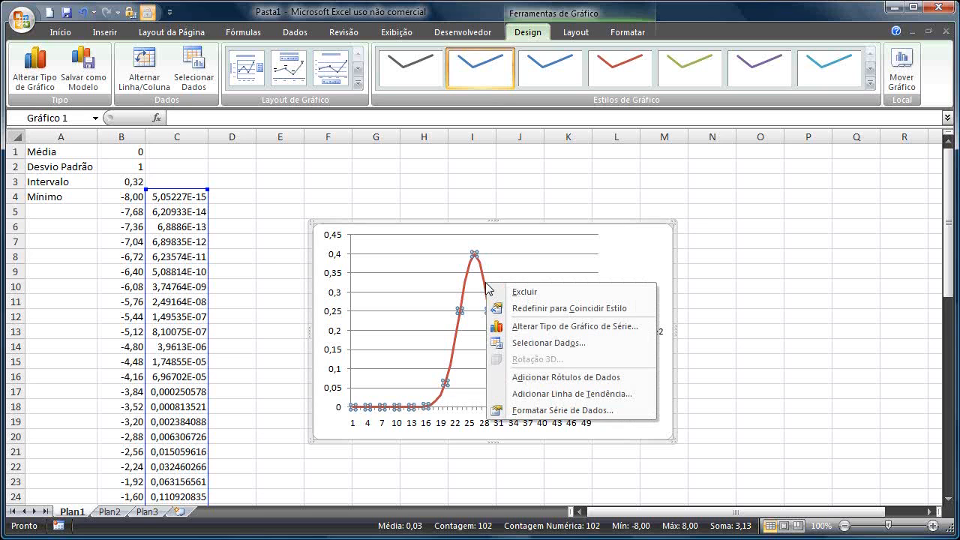
left_click(522, 411)
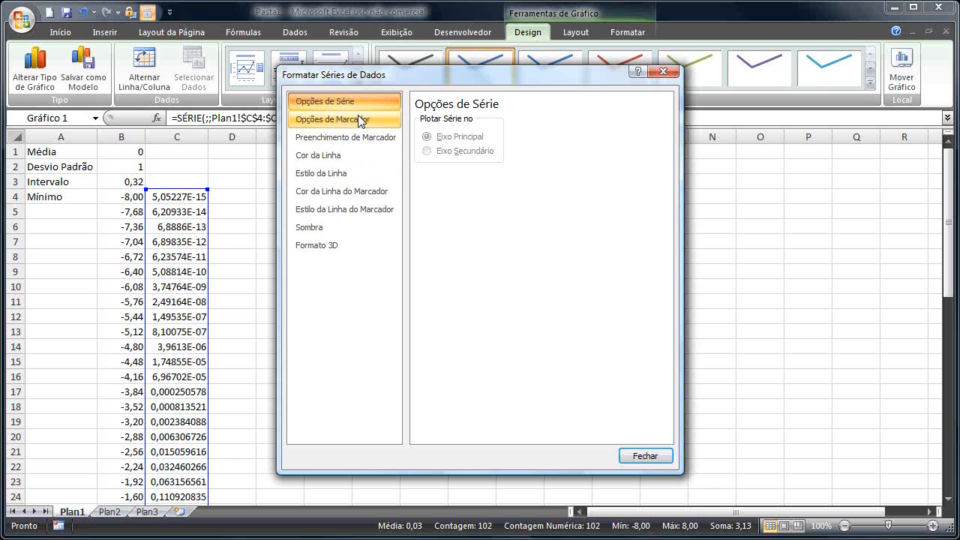
left_click(341, 175)
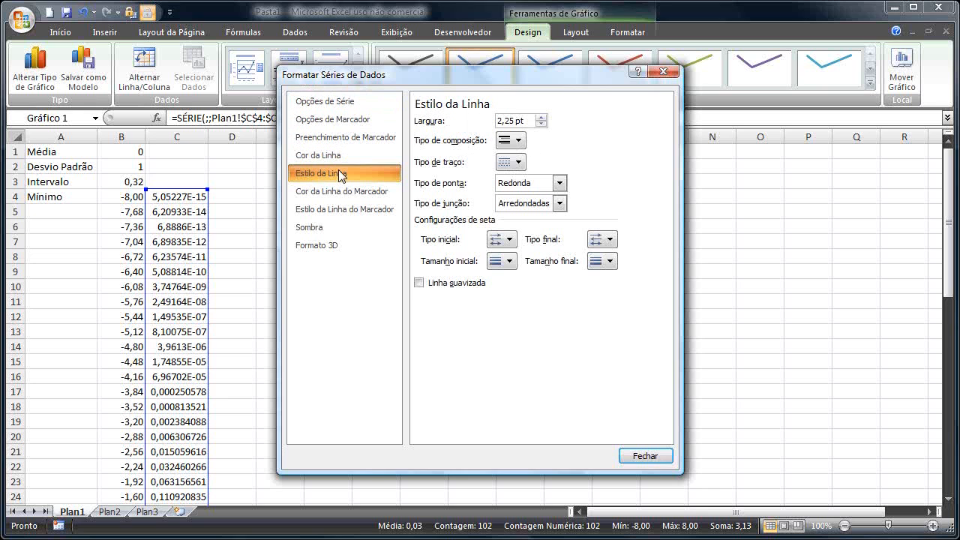
left_click(420, 284)
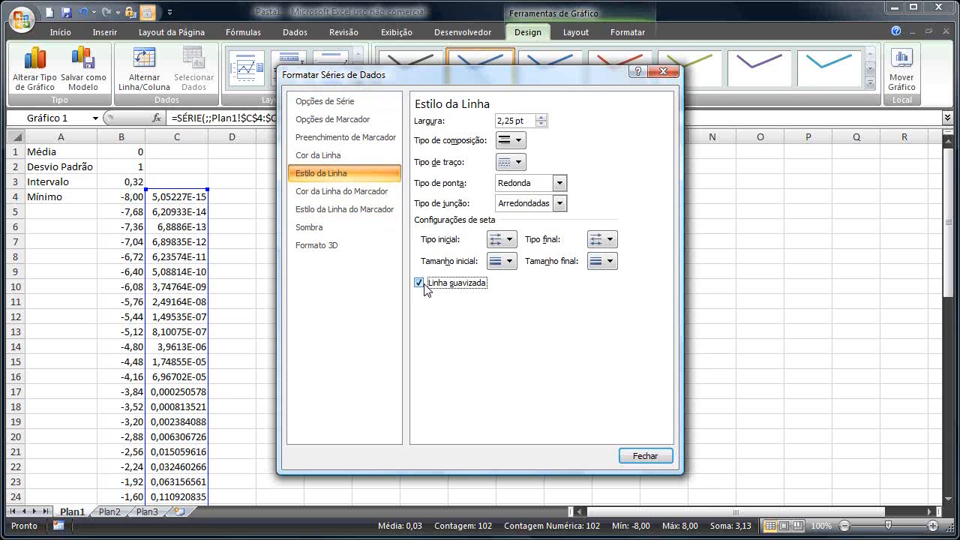
left_click(648, 456)
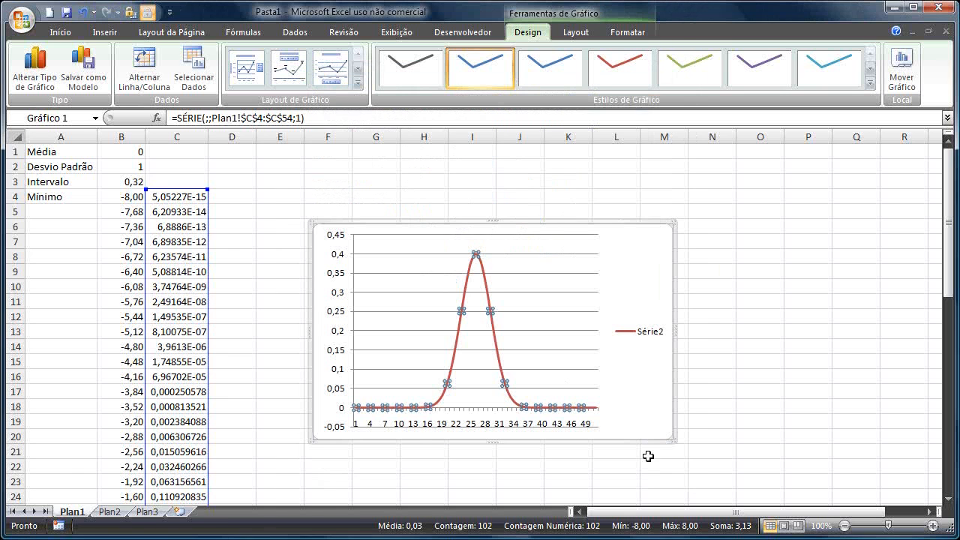
left_click(719, 311)
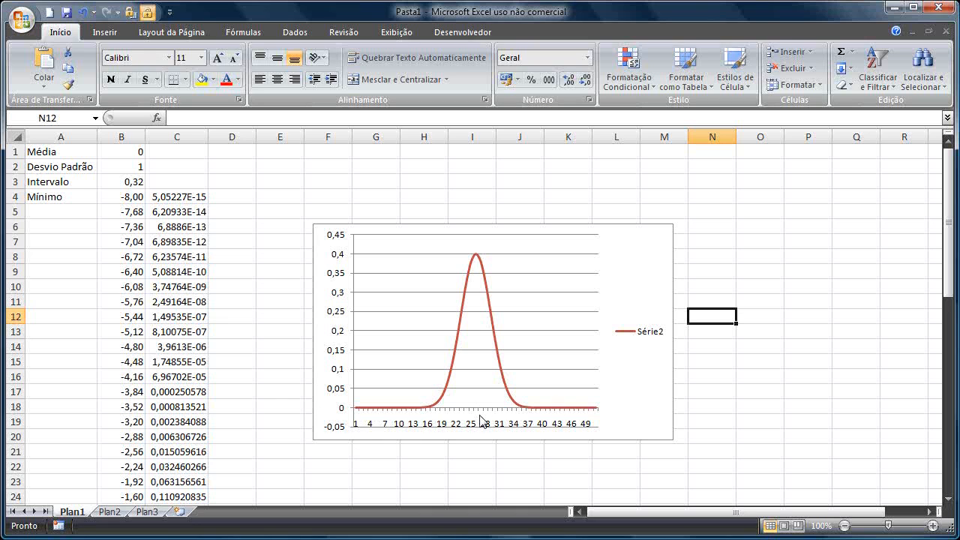
Set the chart's horizontal axis labels to the range =Plan1!$B$4:$B$54
right_click(461, 318)
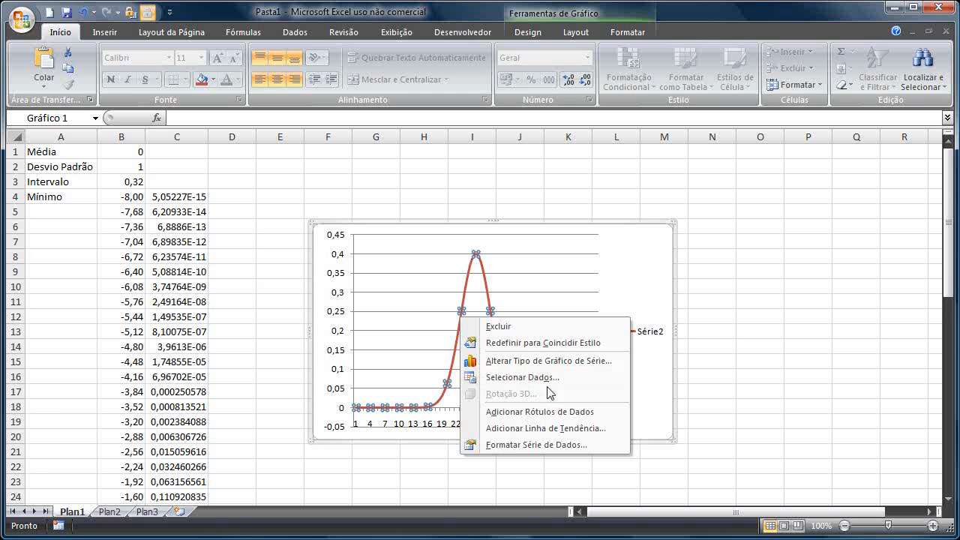
left_click(622, 375)
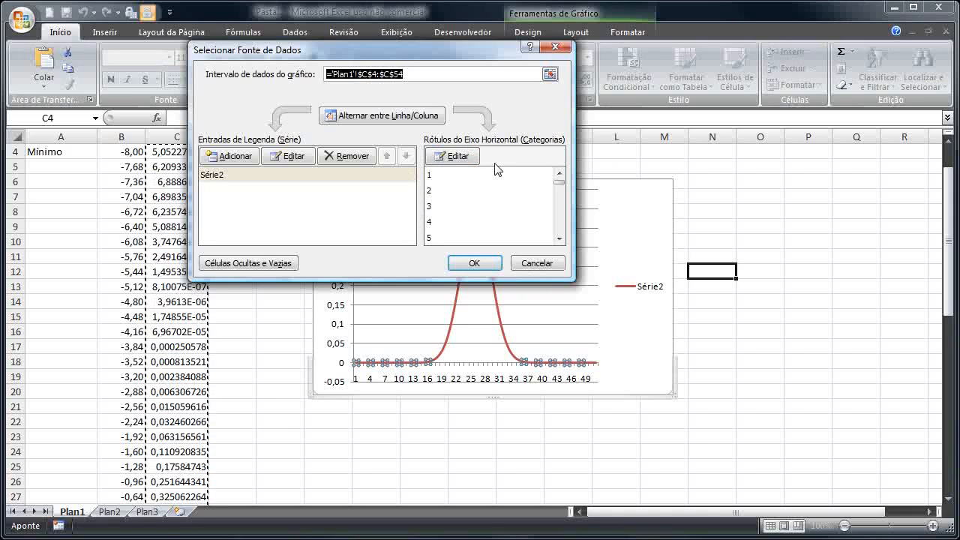
left_click(460, 159)
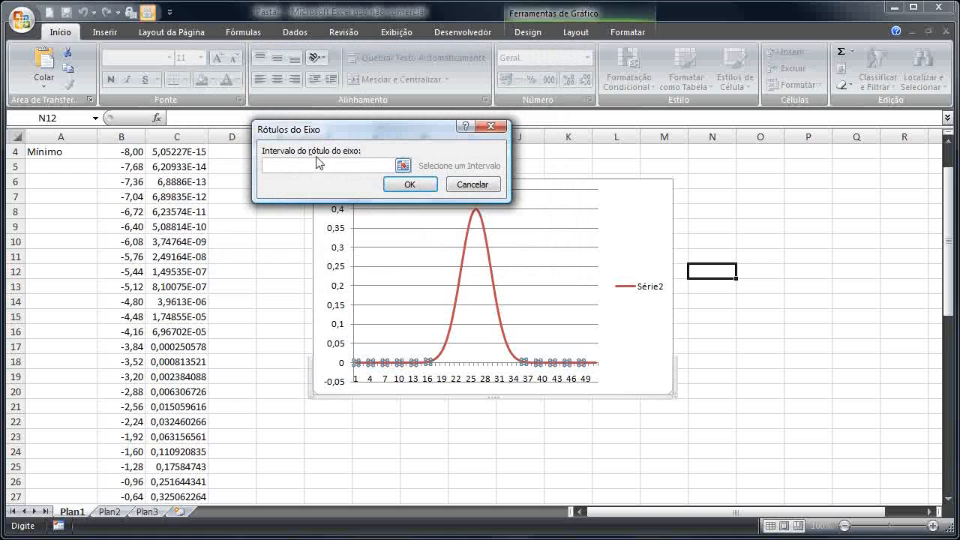
left_click(132, 153)
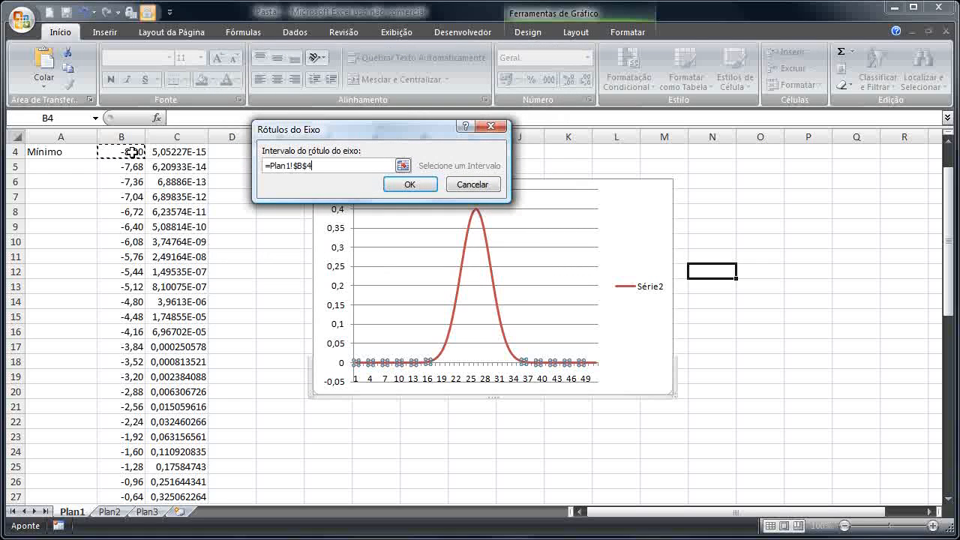
key("ctrl+shift+Down")
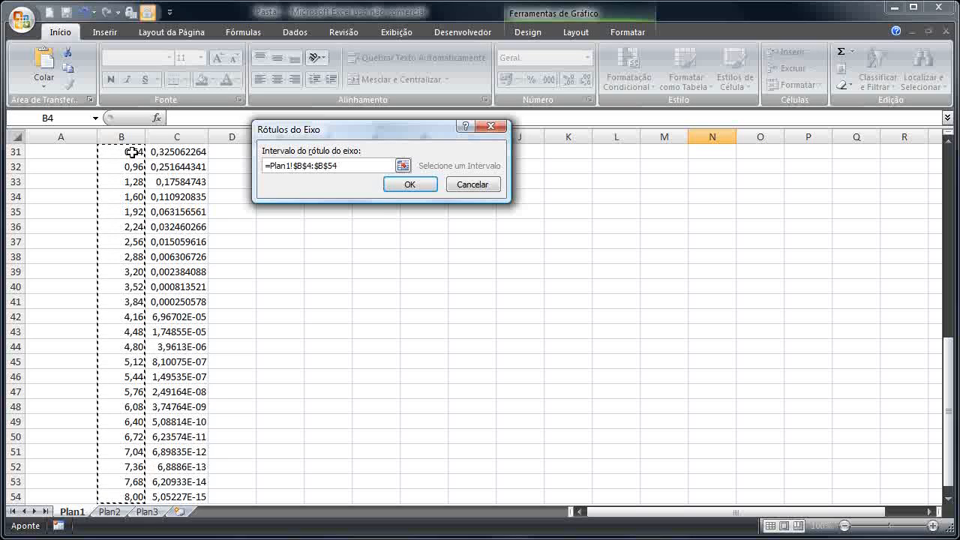
left_click(409, 186)
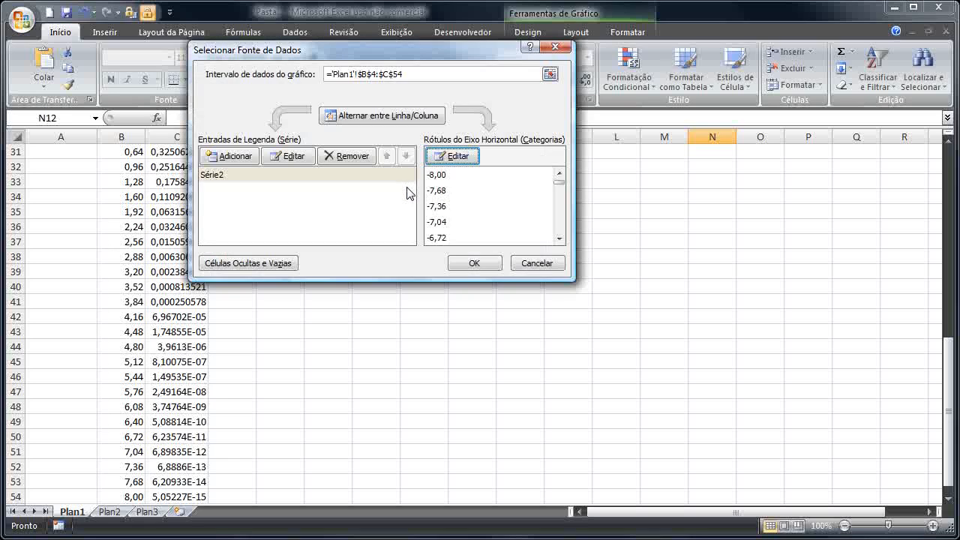
left_click(467, 265)
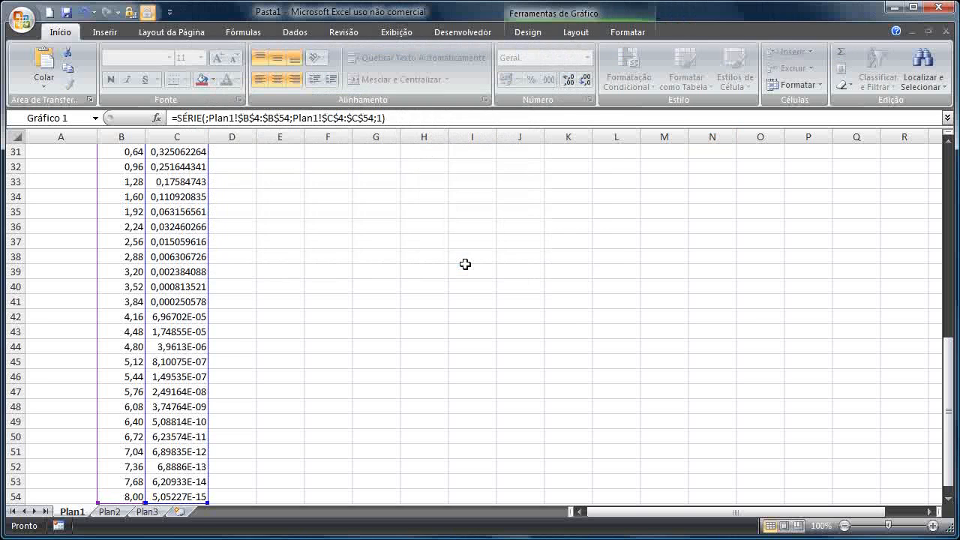
left_click(949, 171)
left_click(950, 171)
left_click(759, 225)
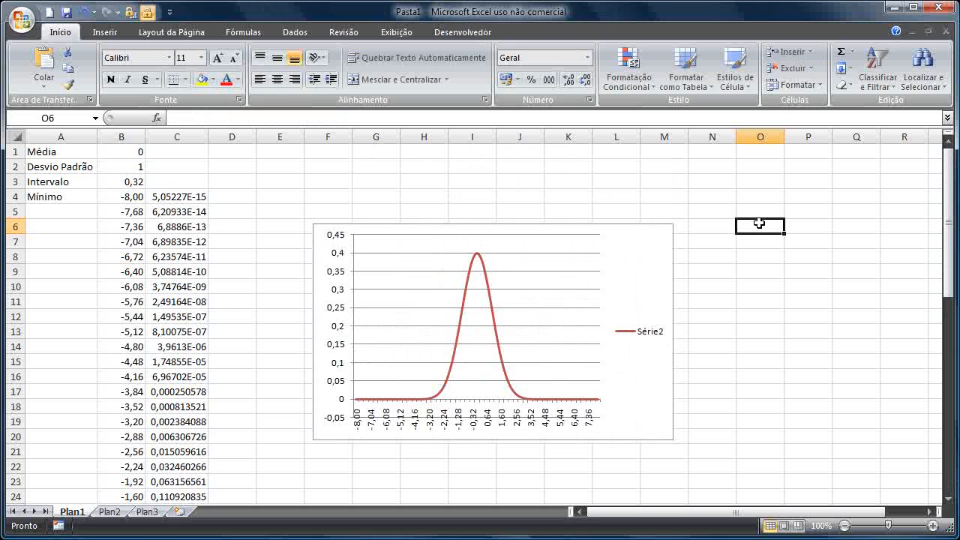
Widen the chart so its far edge reaches column P, and delete the legend
left_click(666, 266)
left_click_drag(678, 326, 807, 326)
left_click(784, 336)
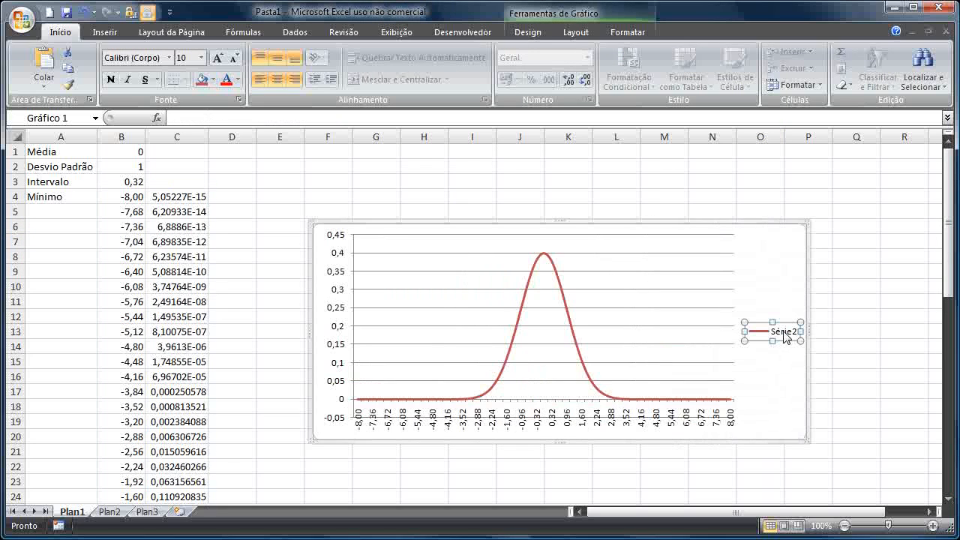
key("Delete")
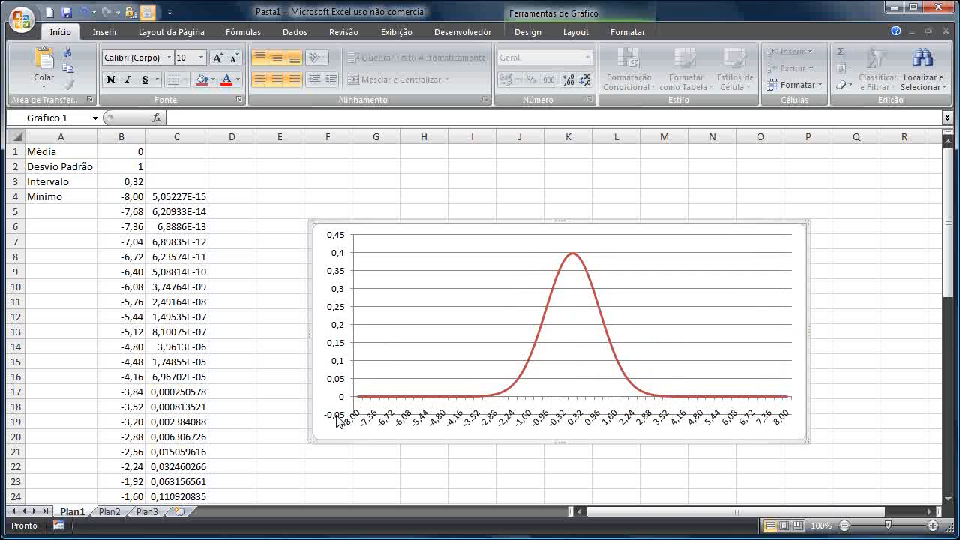
Fix the minimum of the chart's vertical axis at 0
right_click(340, 348)
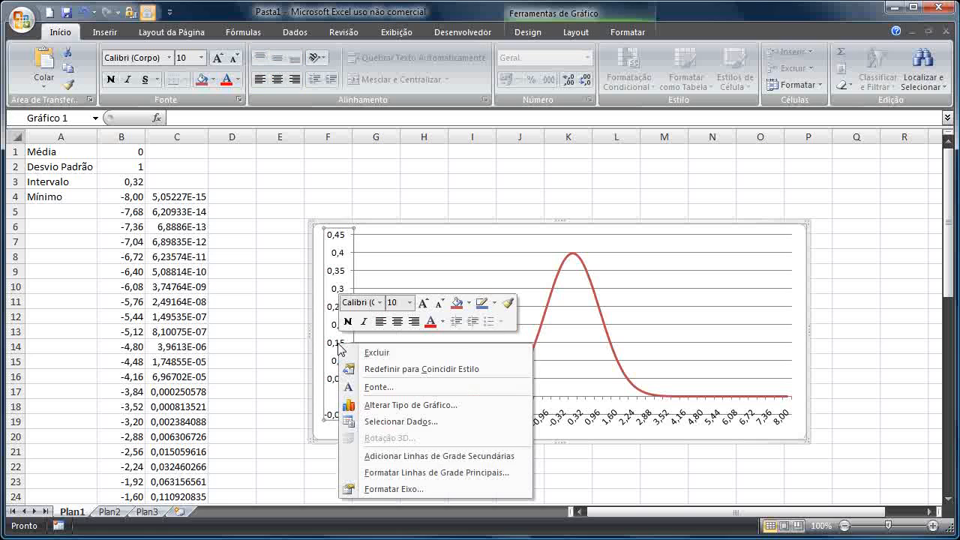
left_click(378, 490)
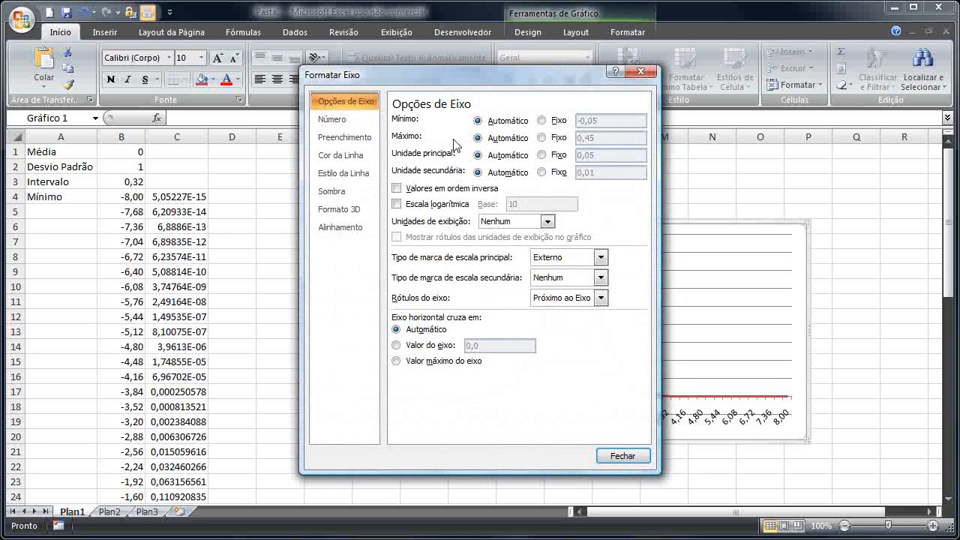
left_click(555, 120)
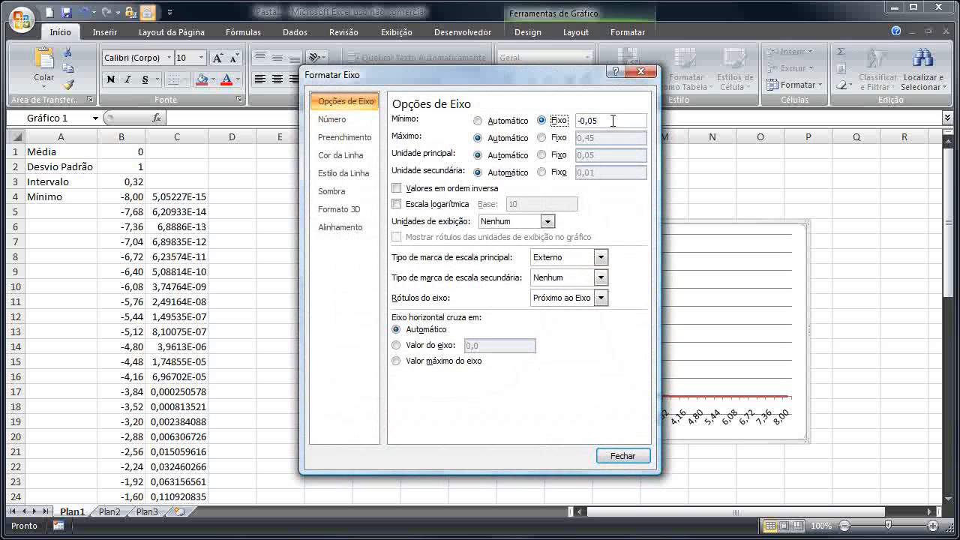
double_click(575, 120)
type("0")
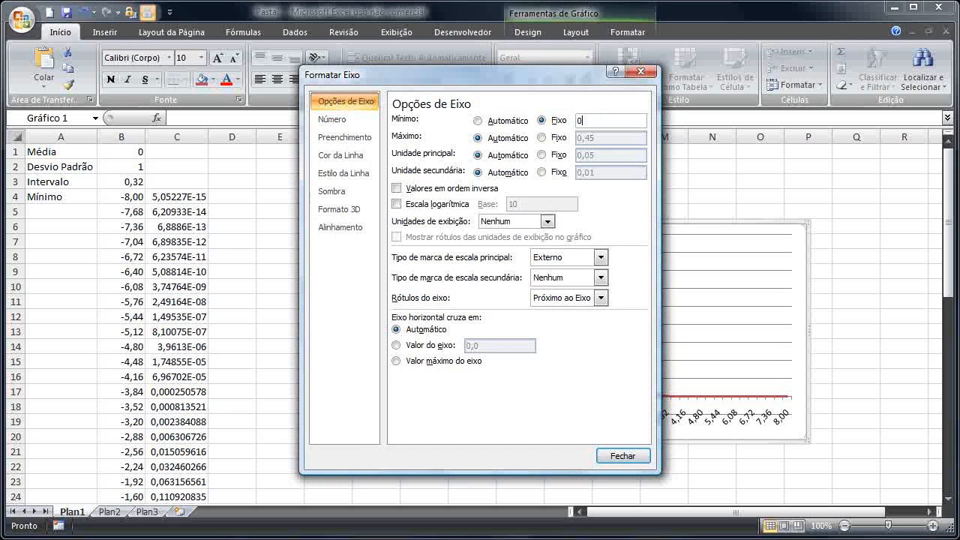
left_click(621, 456)
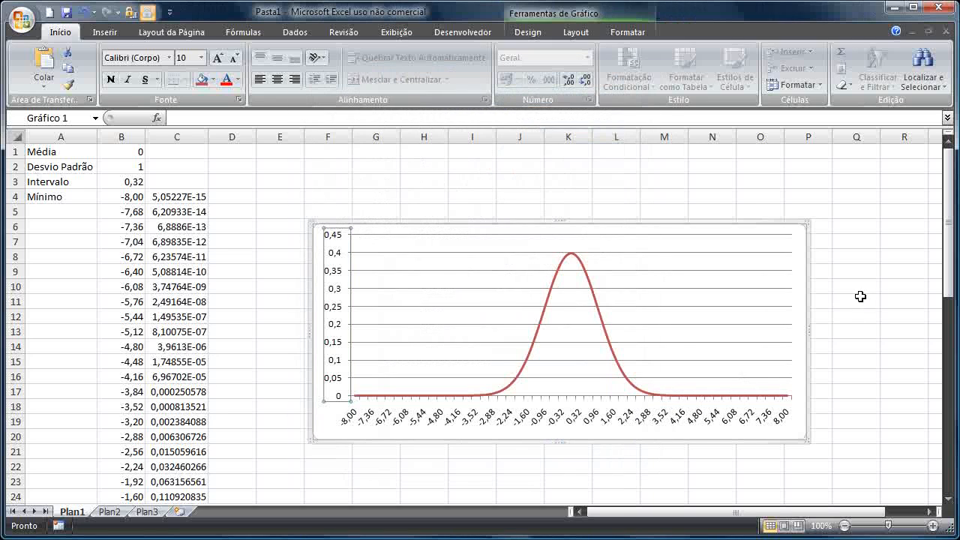
left_click(837, 300)
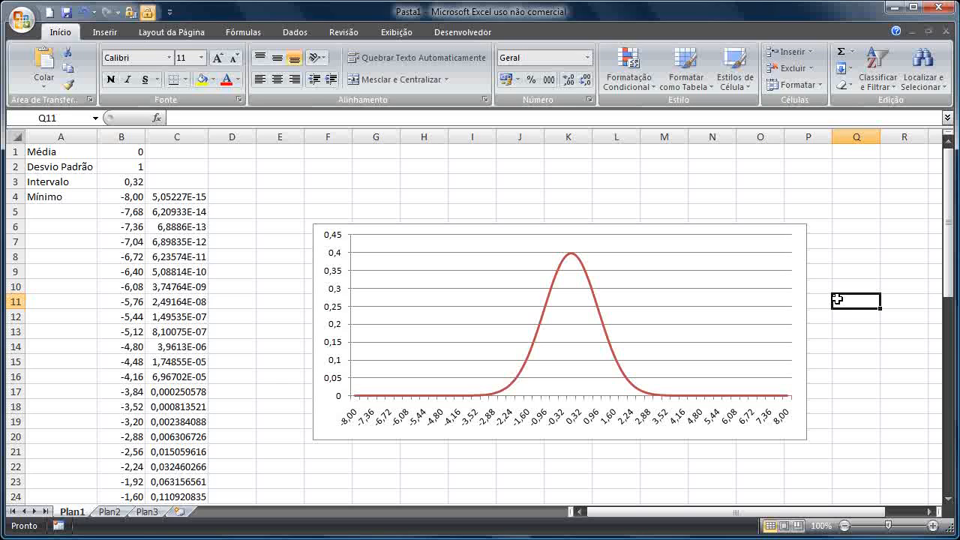